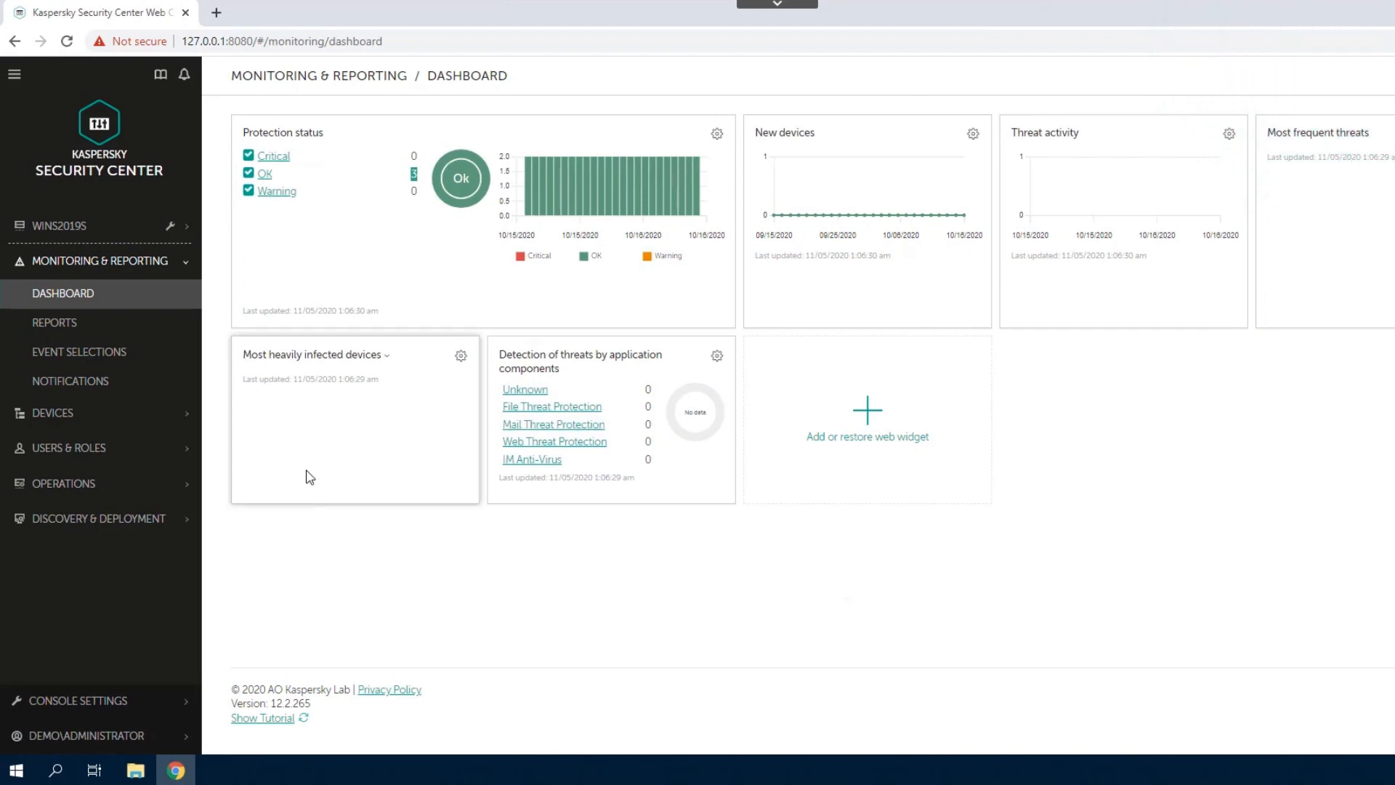
Install the English Kaspersky Endpoint Agent web plug-in for Windows from the console's web plug-in settings.
mouse_move(123, 740)
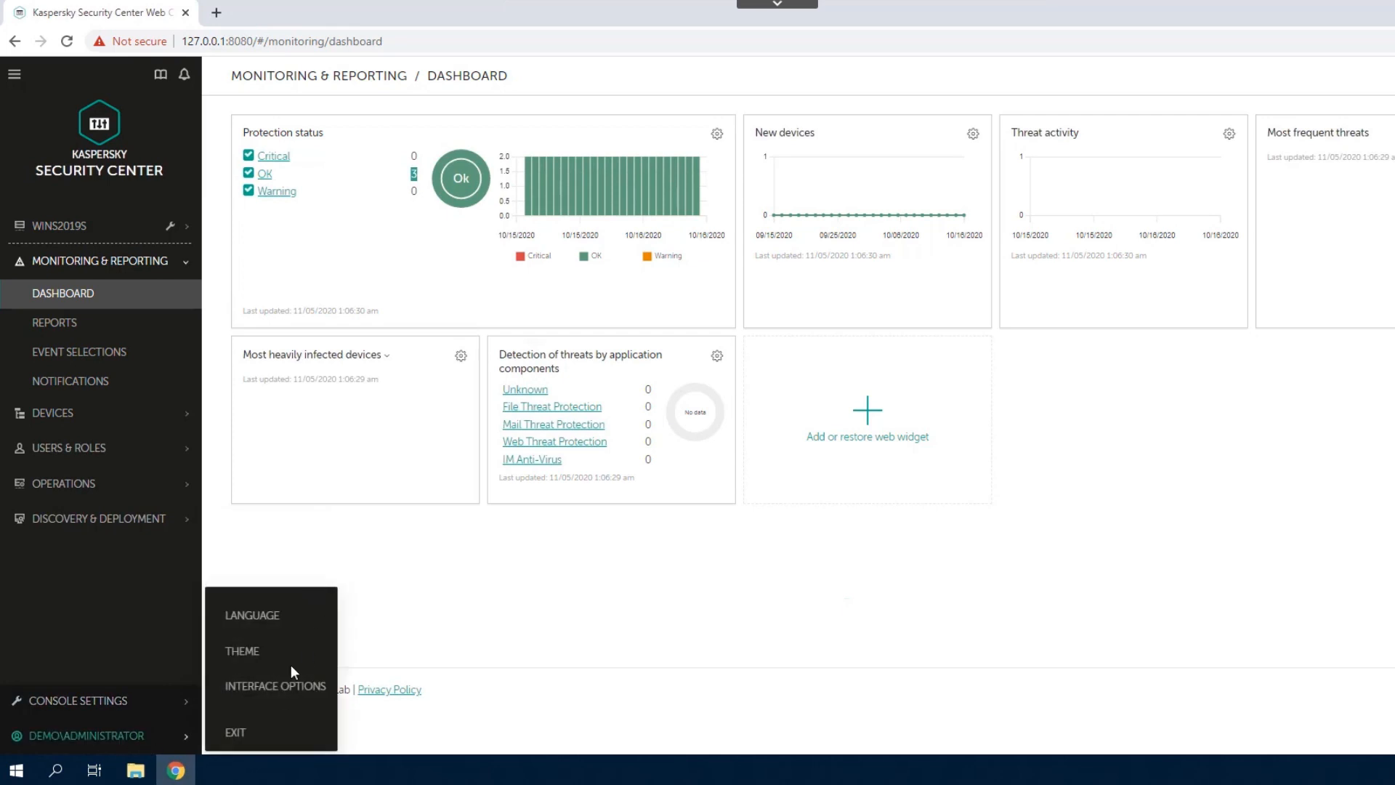
mouse_move(141, 704)
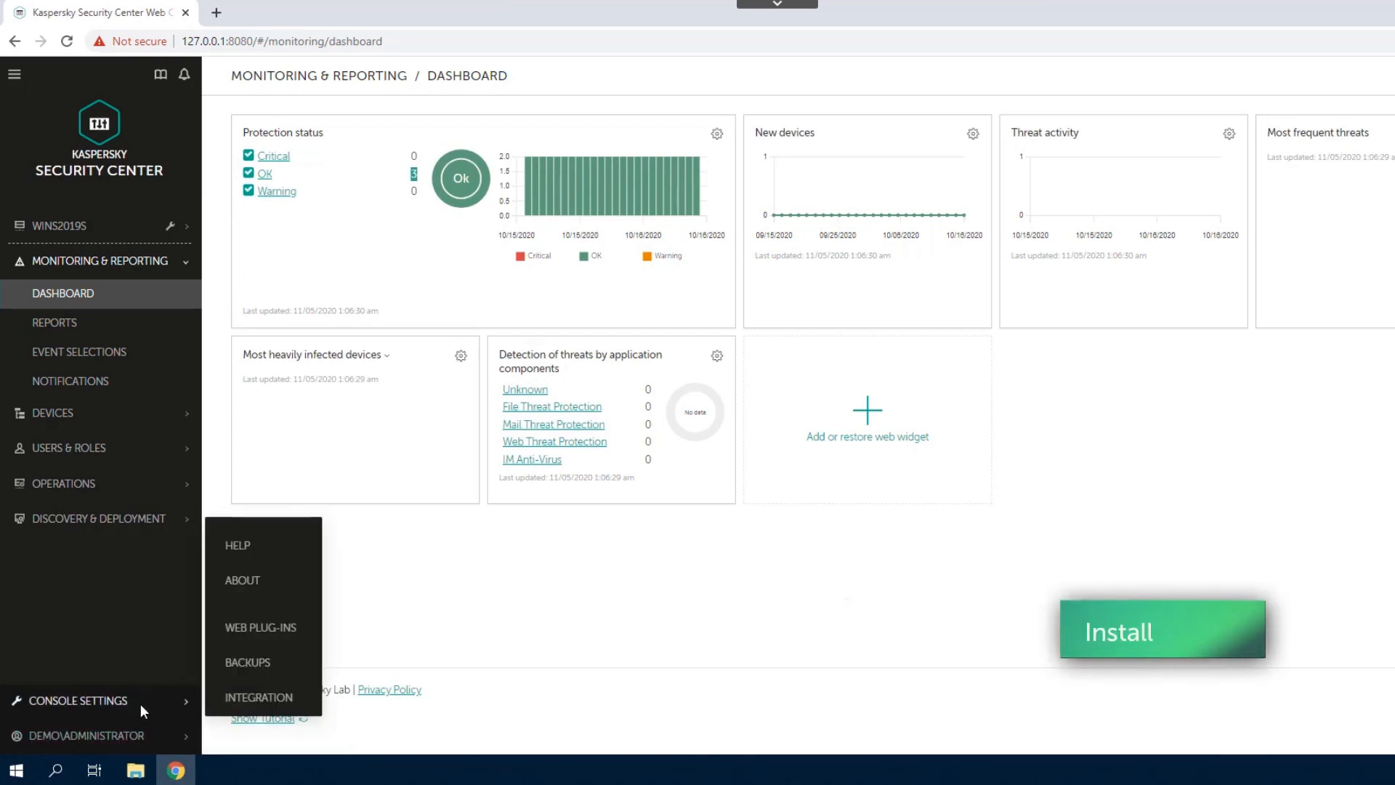
click(298, 630)
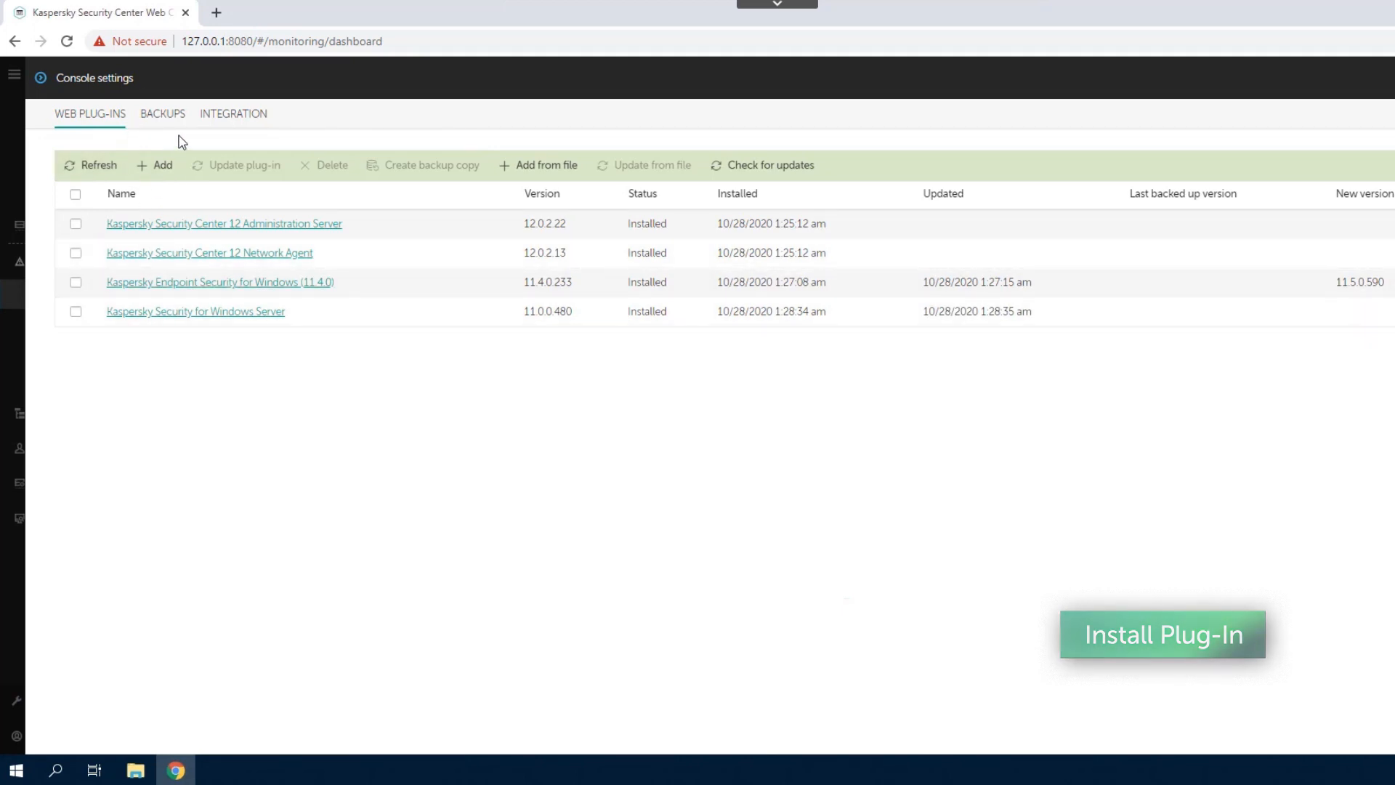
click(163, 171)
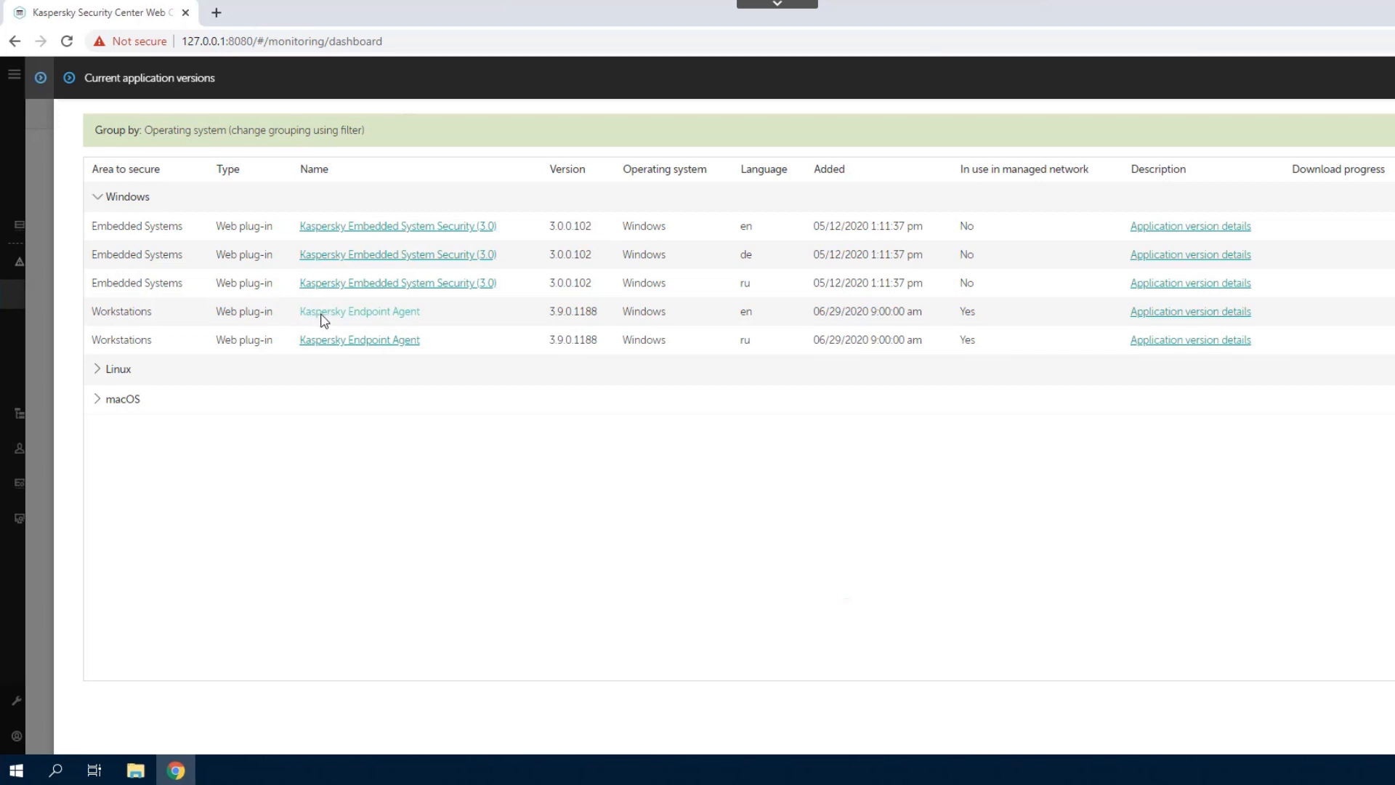
click(412, 320)
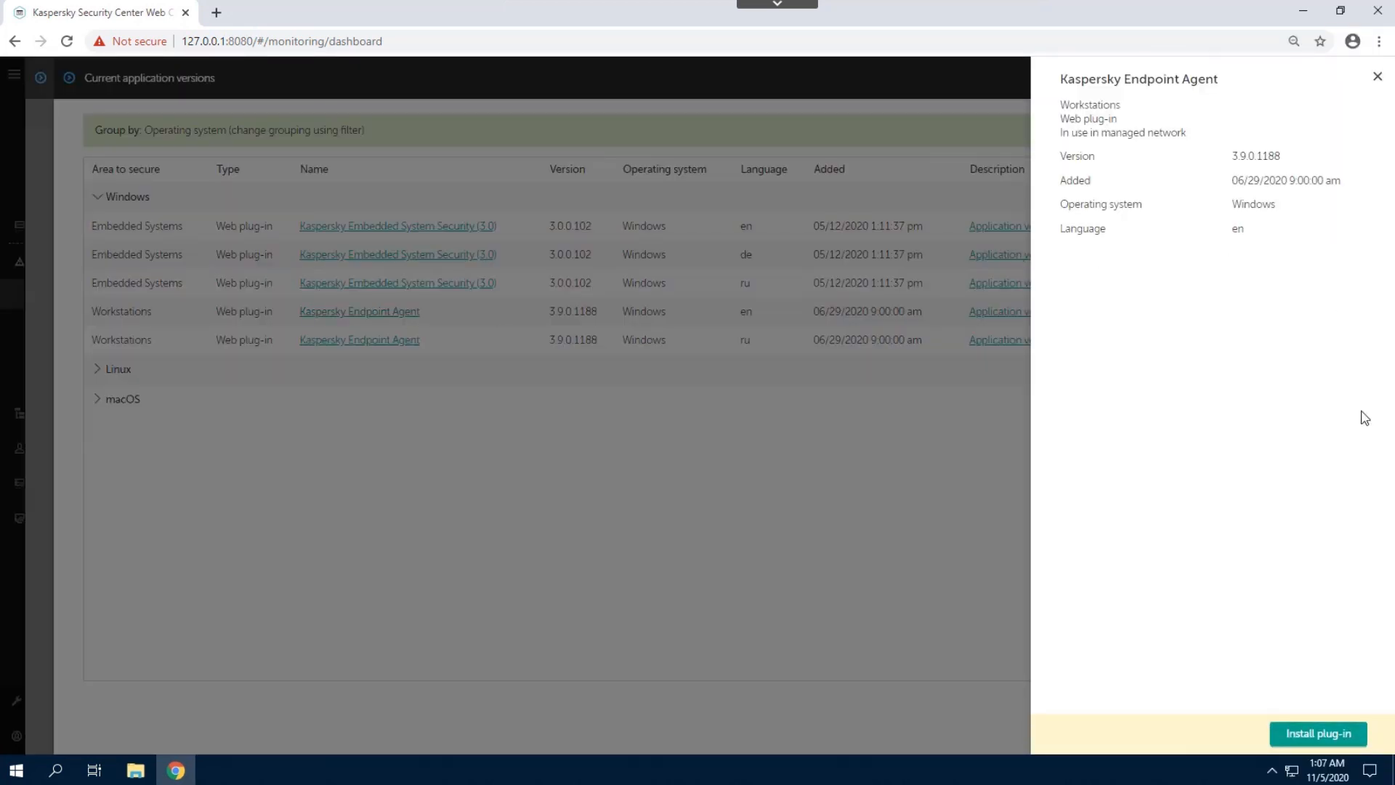
click(1298, 743)
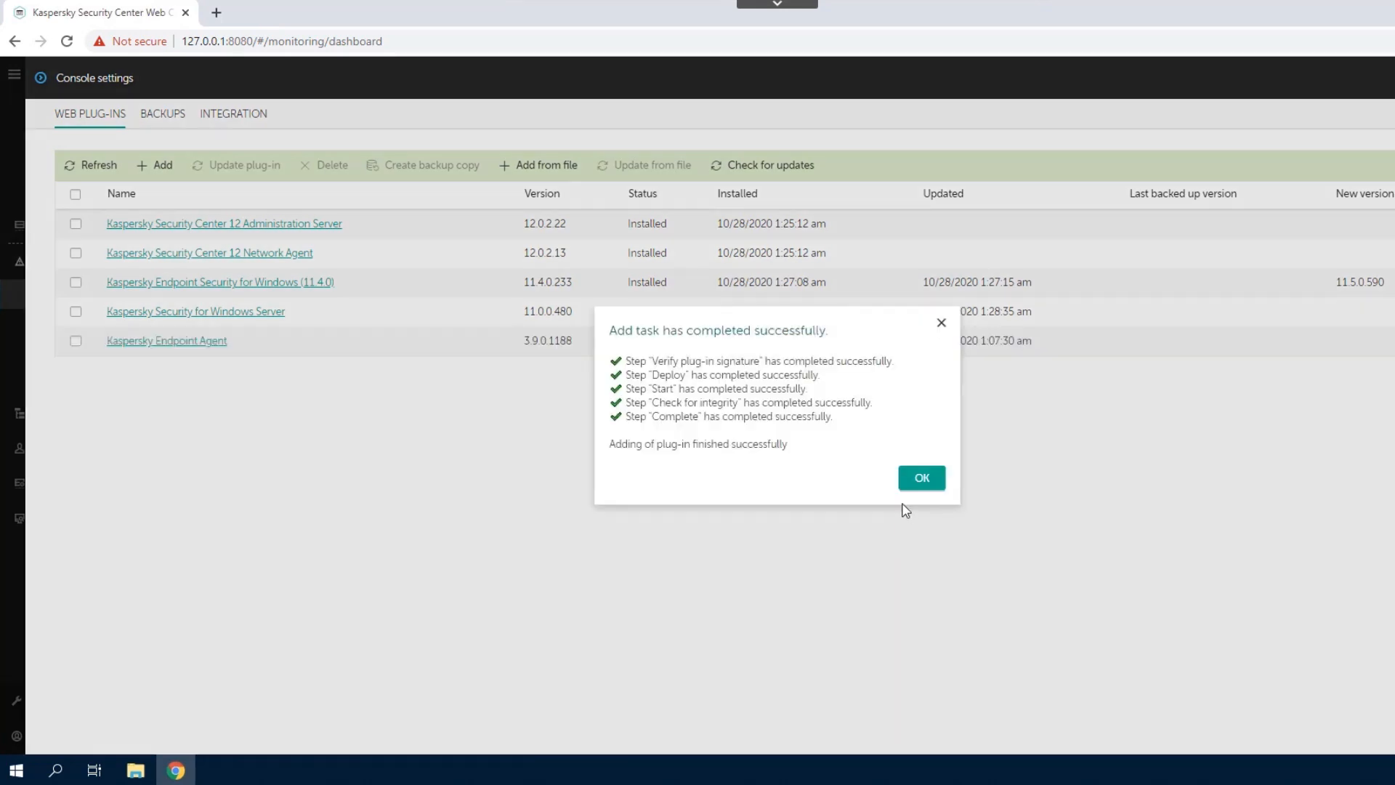
click(920, 478)
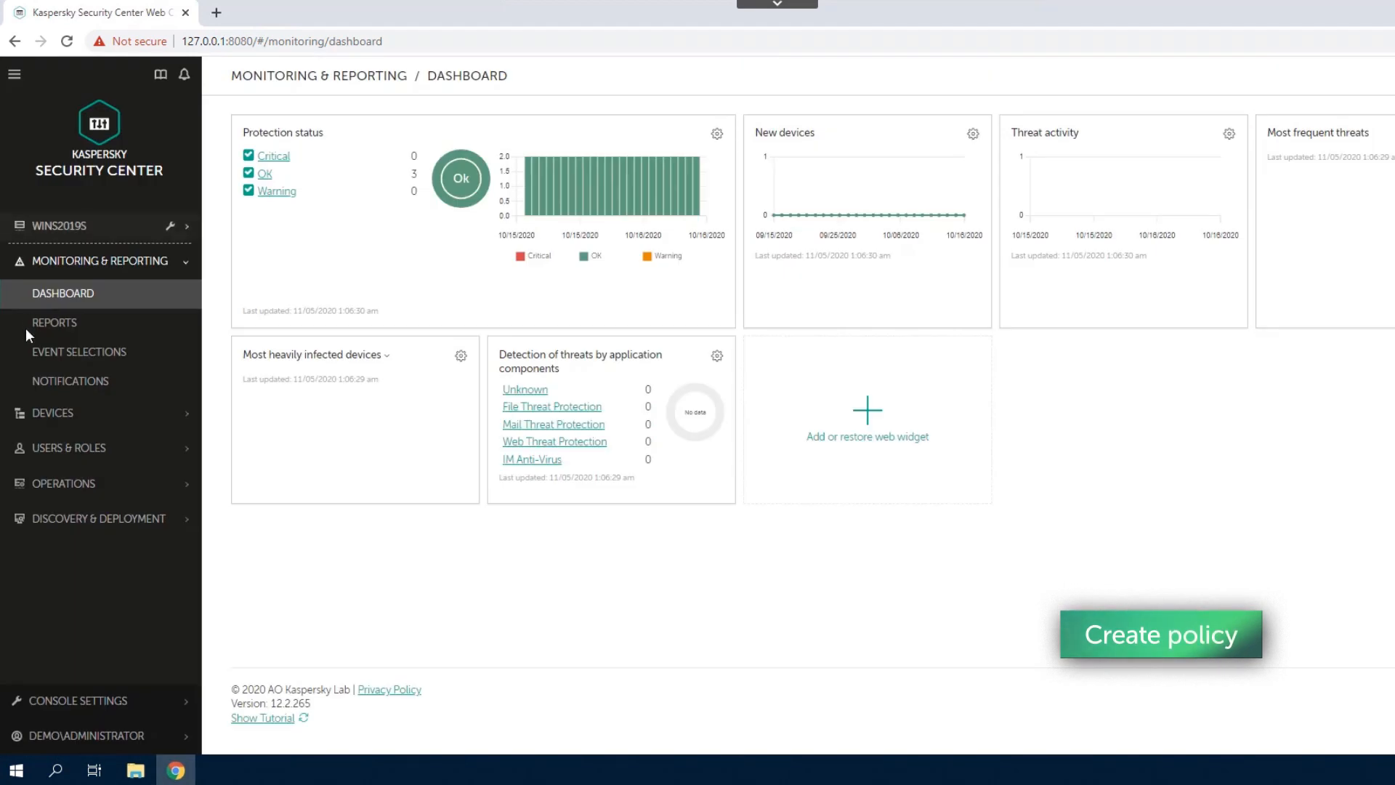
Create an active Kaspersky Endpoint Agent policy with Kaspersky Sandbox excluded and Kaspersky Endpoint Detection and Response Optimum included.
click(86, 421)
click(97, 445)
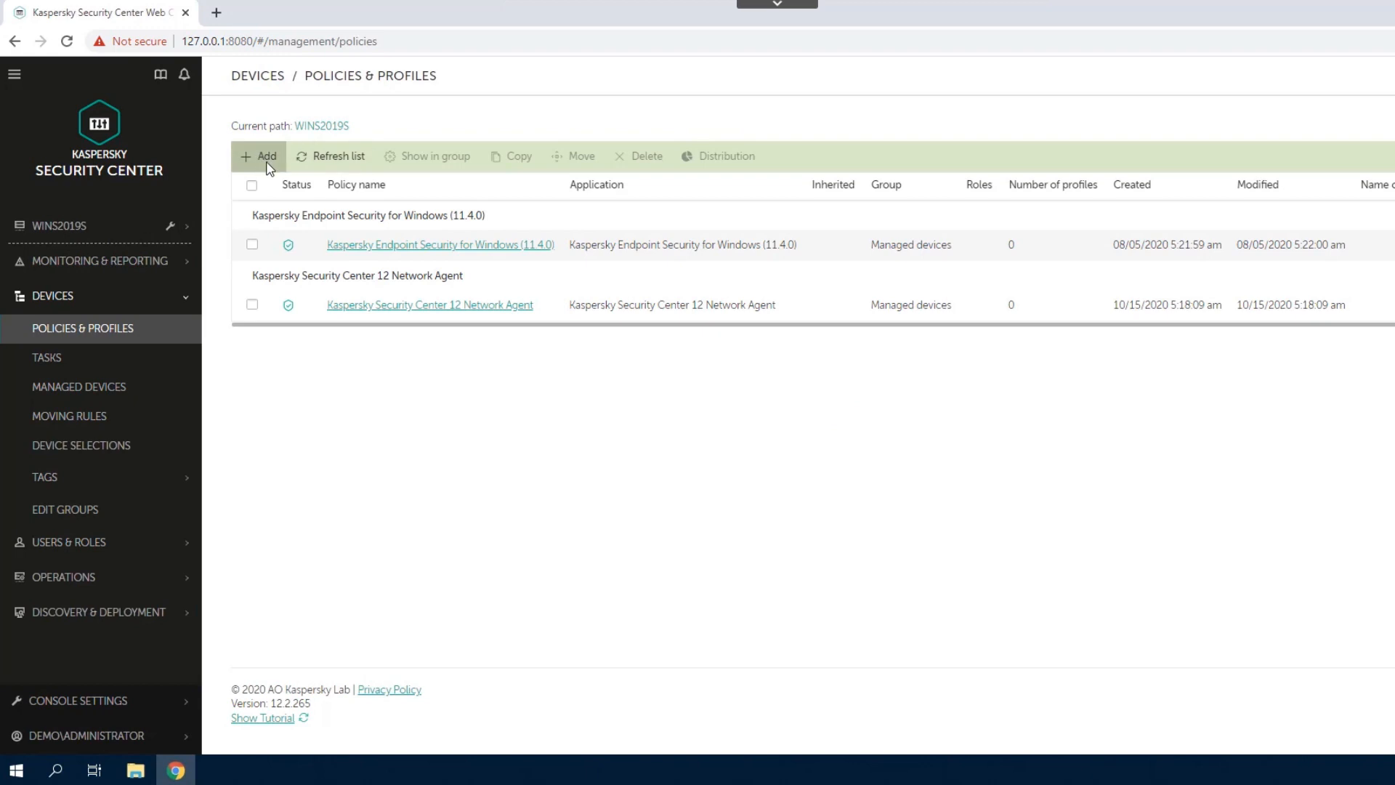
click(266, 159)
click(62, 223)
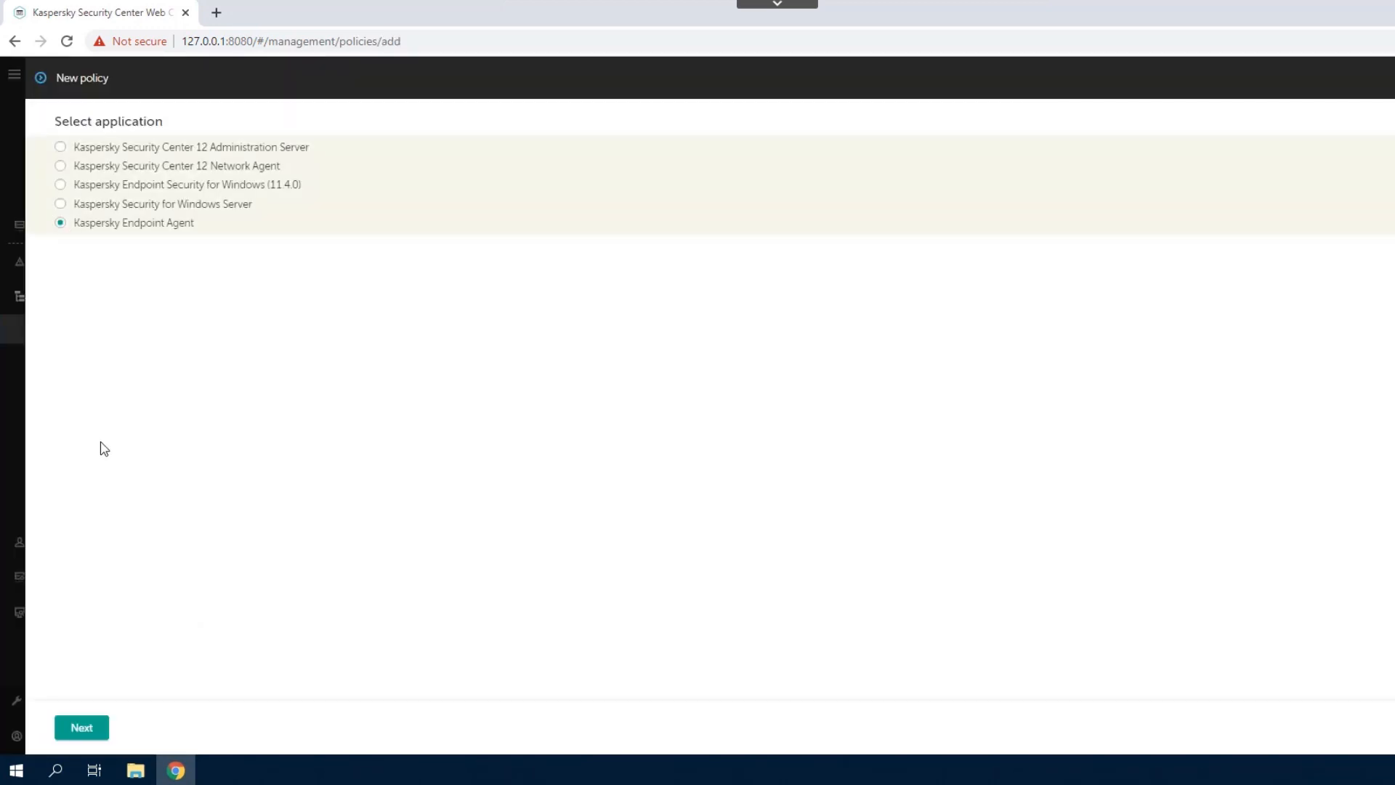
click(81, 727)
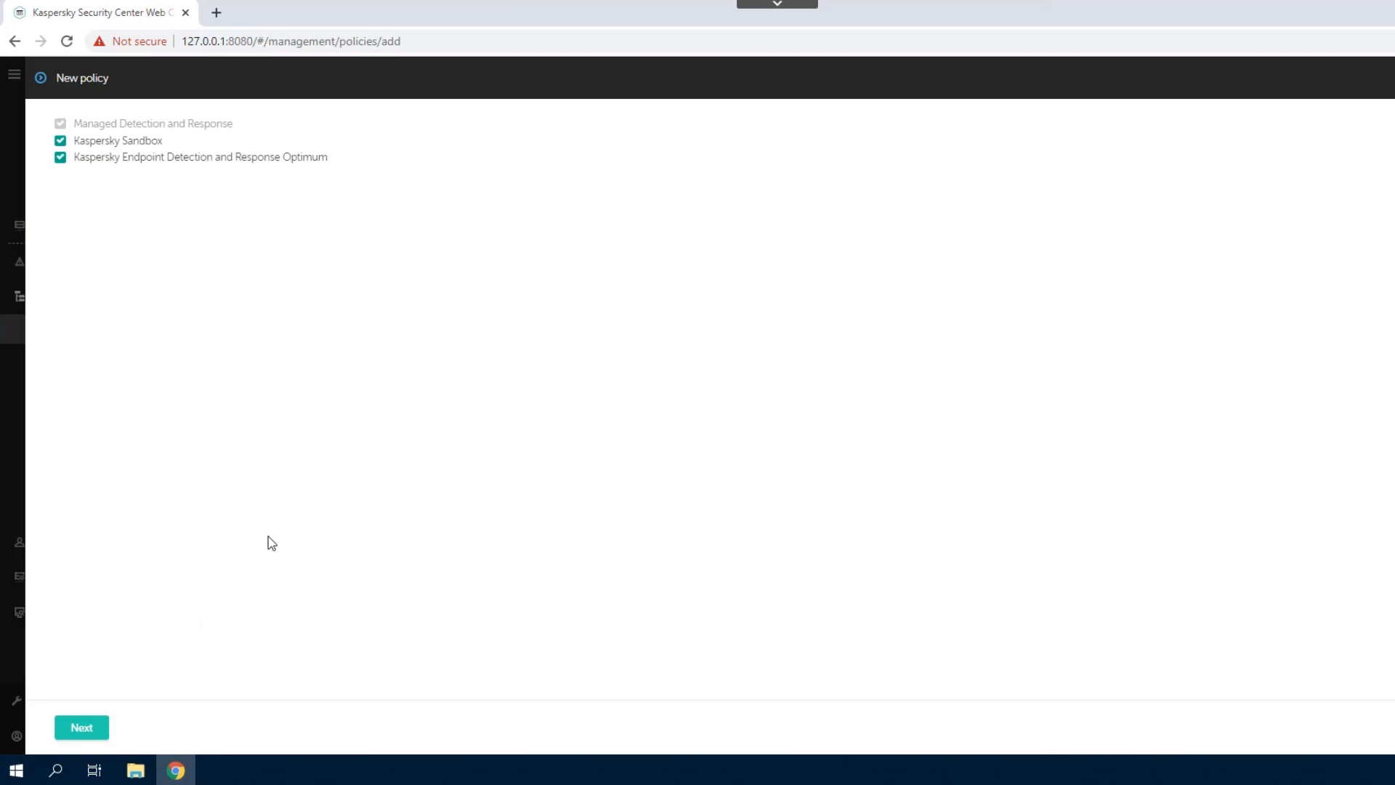
click(62, 144)
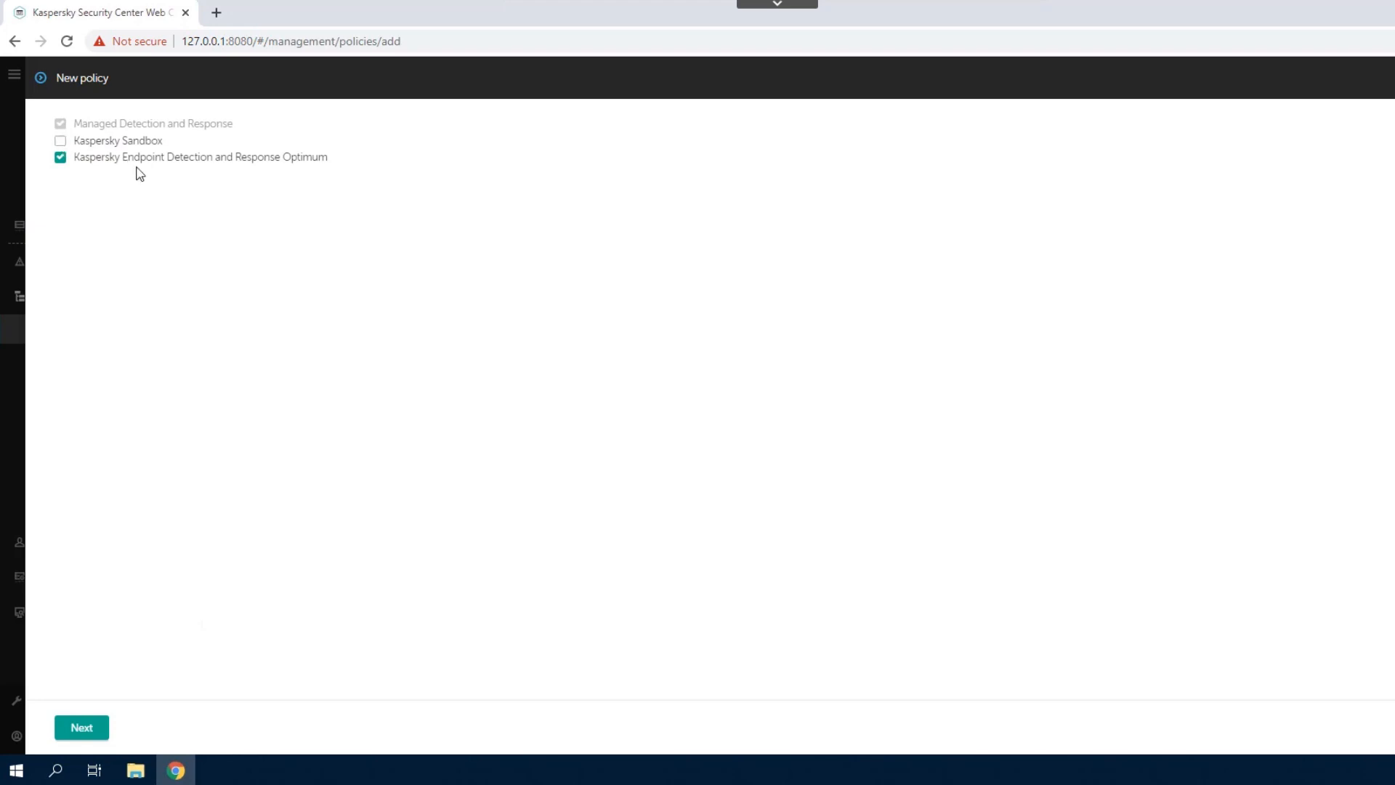
click(82, 728)
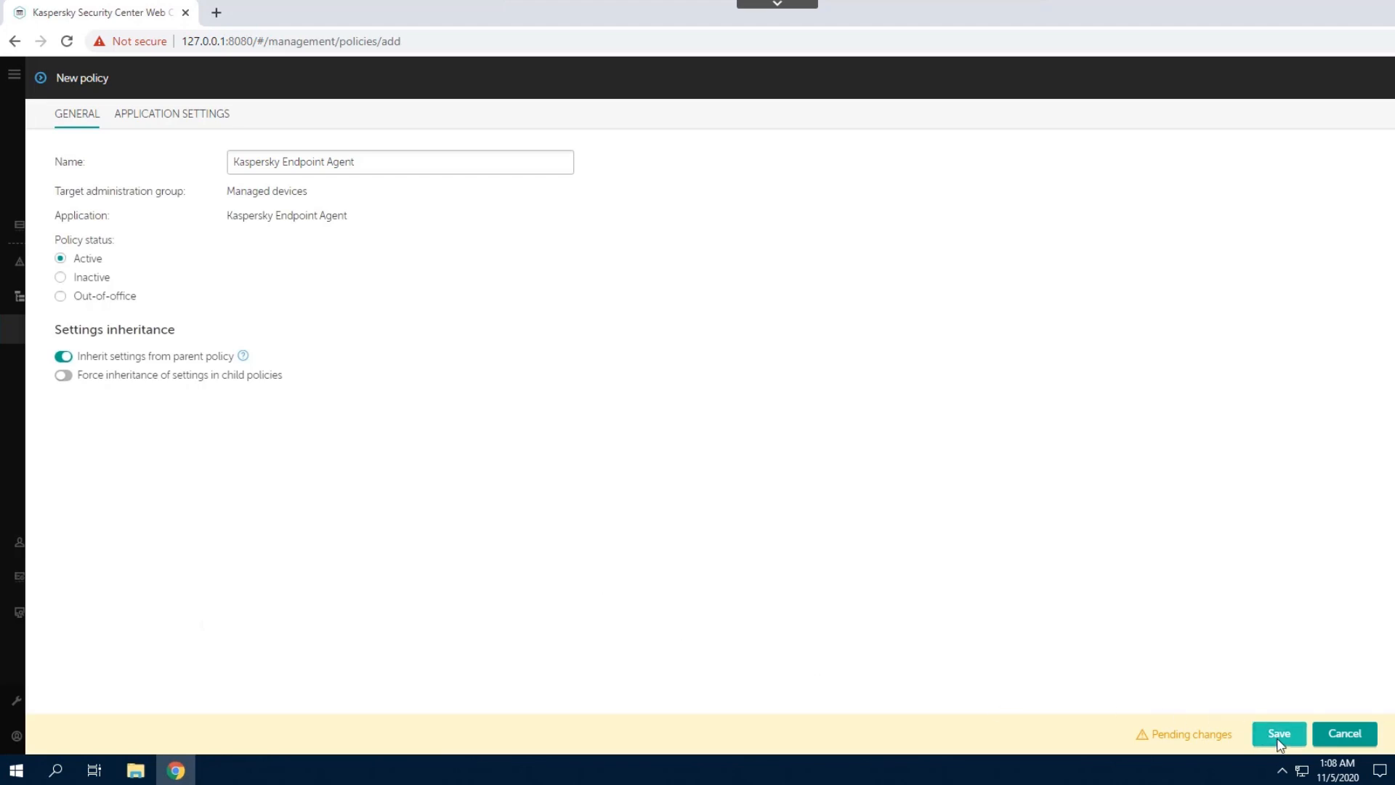
click(1287, 742)
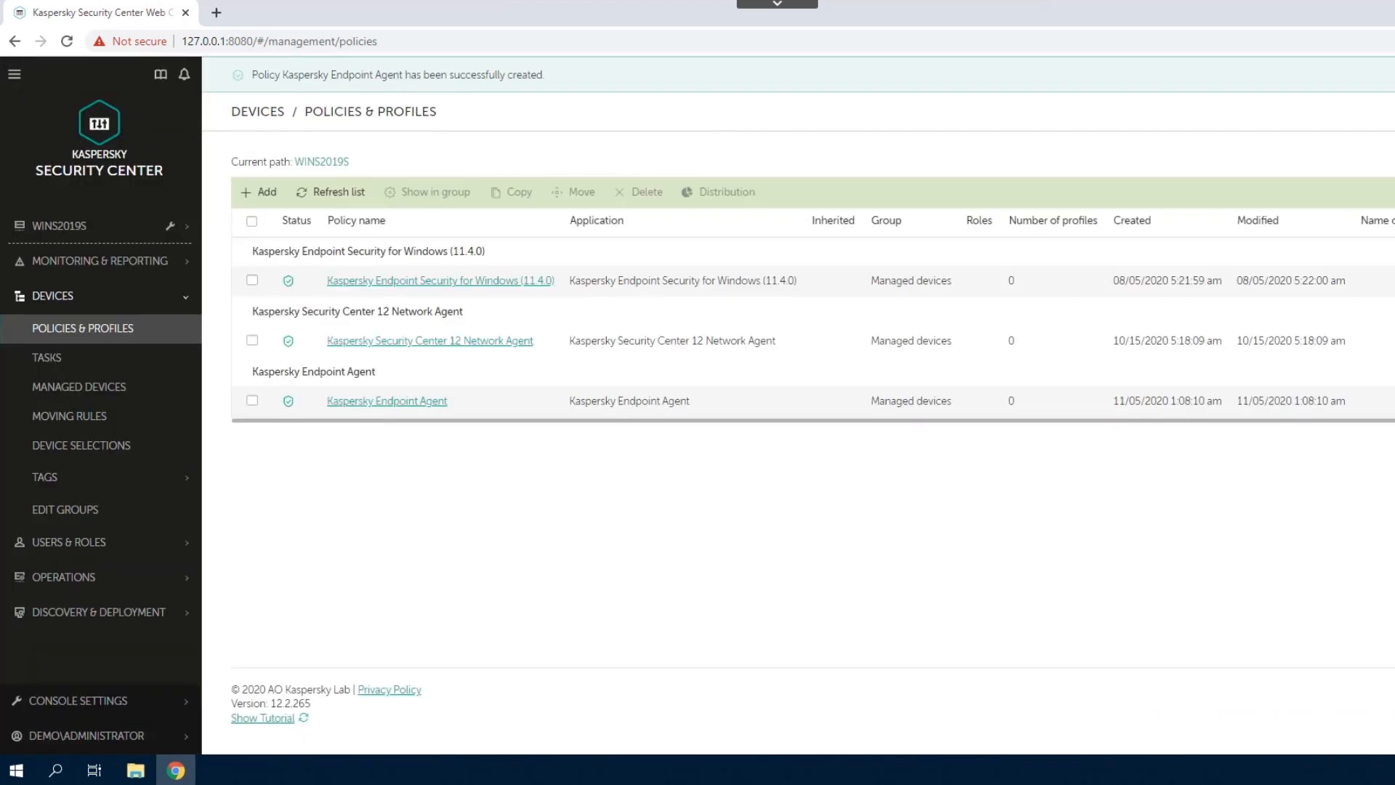
Review the Synchronization with Administration Server settings under the Kaspersky Endpoint Agent policy's repositories and accept them.
click(400, 402)
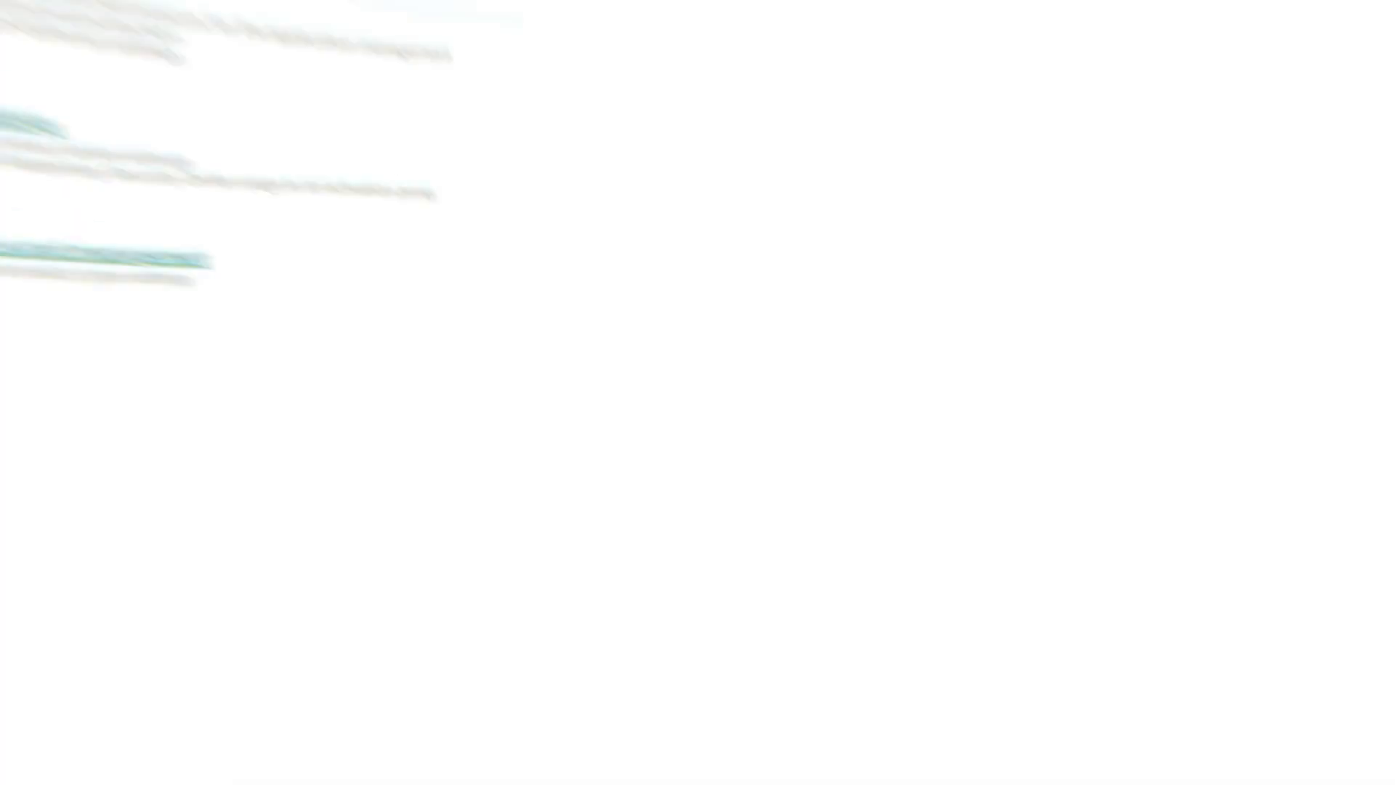
click(138, 262)
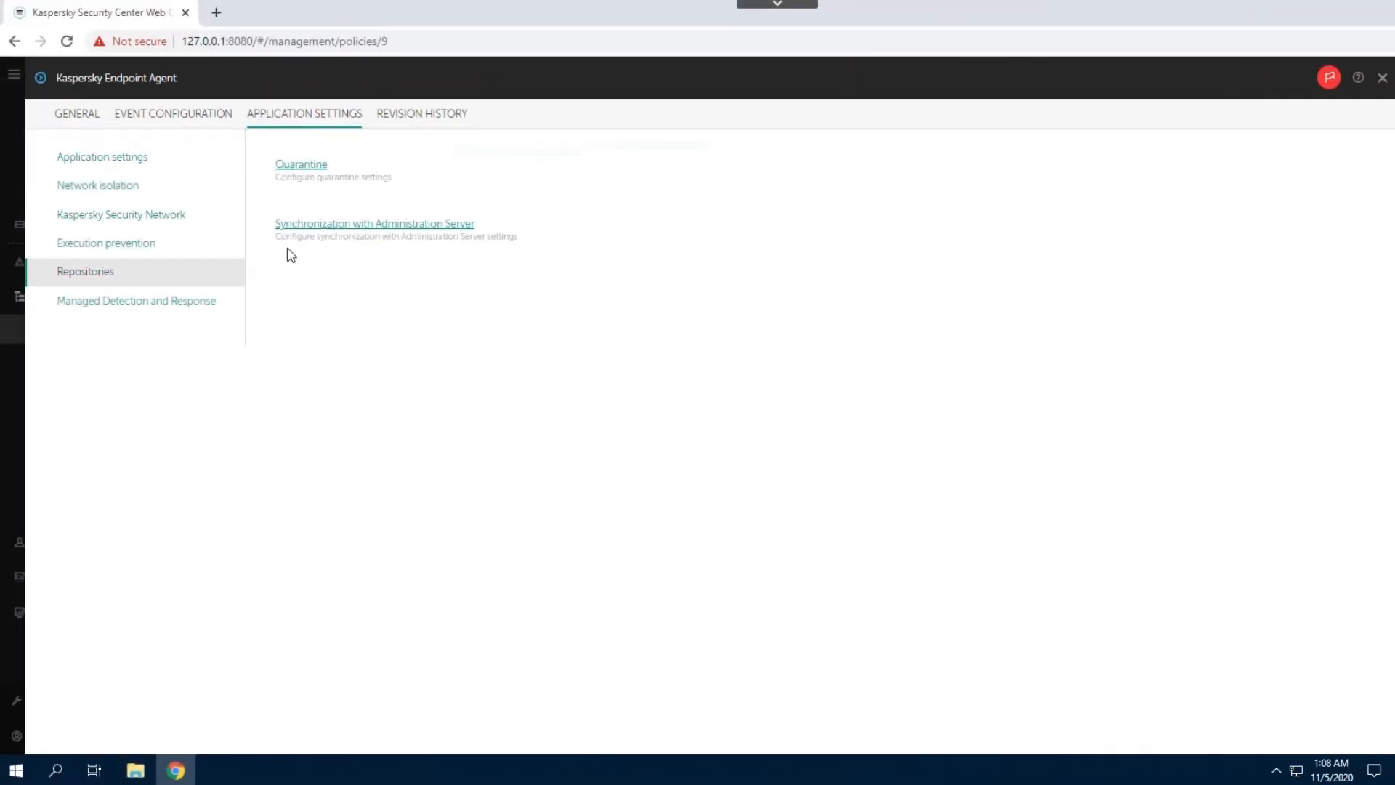
click(321, 225)
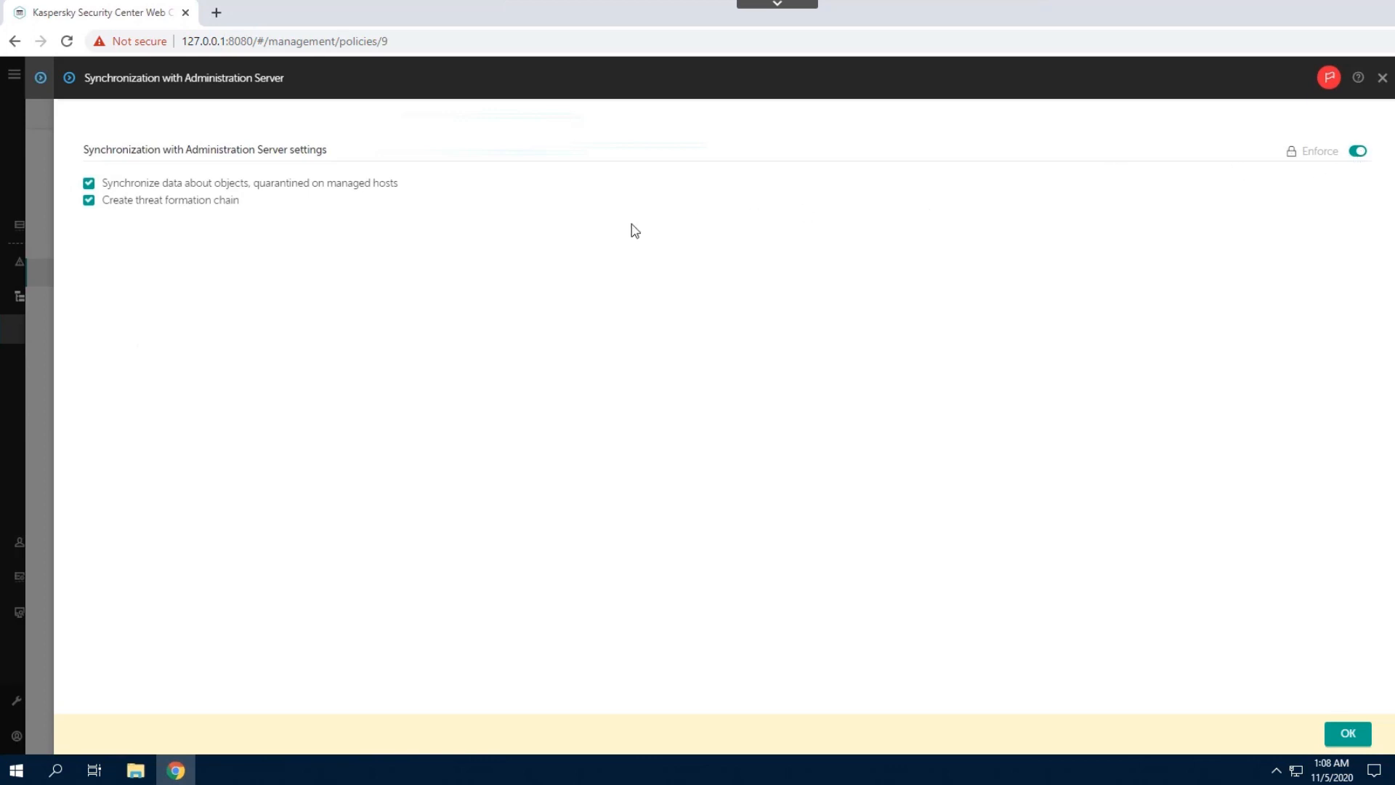
click(1349, 734)
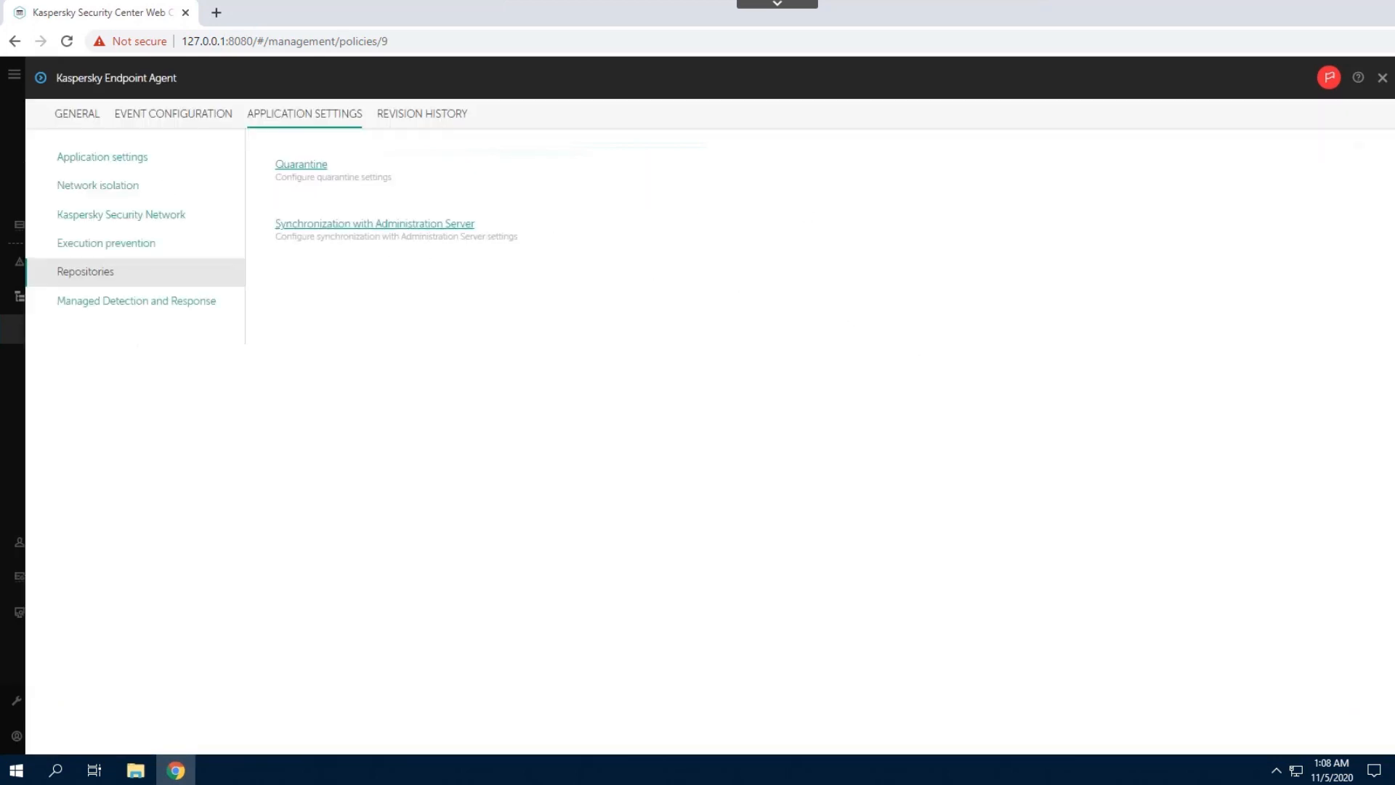
Enforce the policy type in the policy's Interface and management settings and save the policy.
click(115, 157)
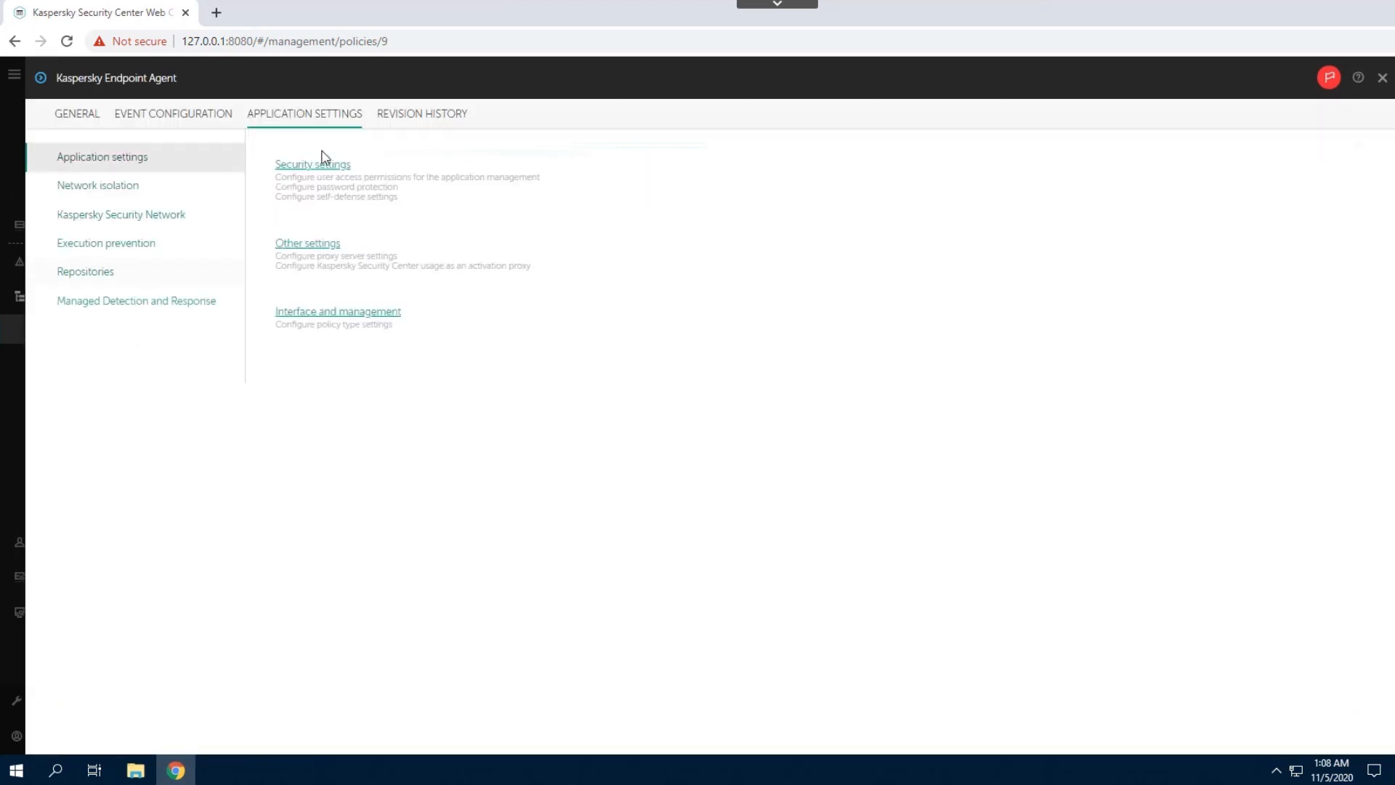
click(321, 314)
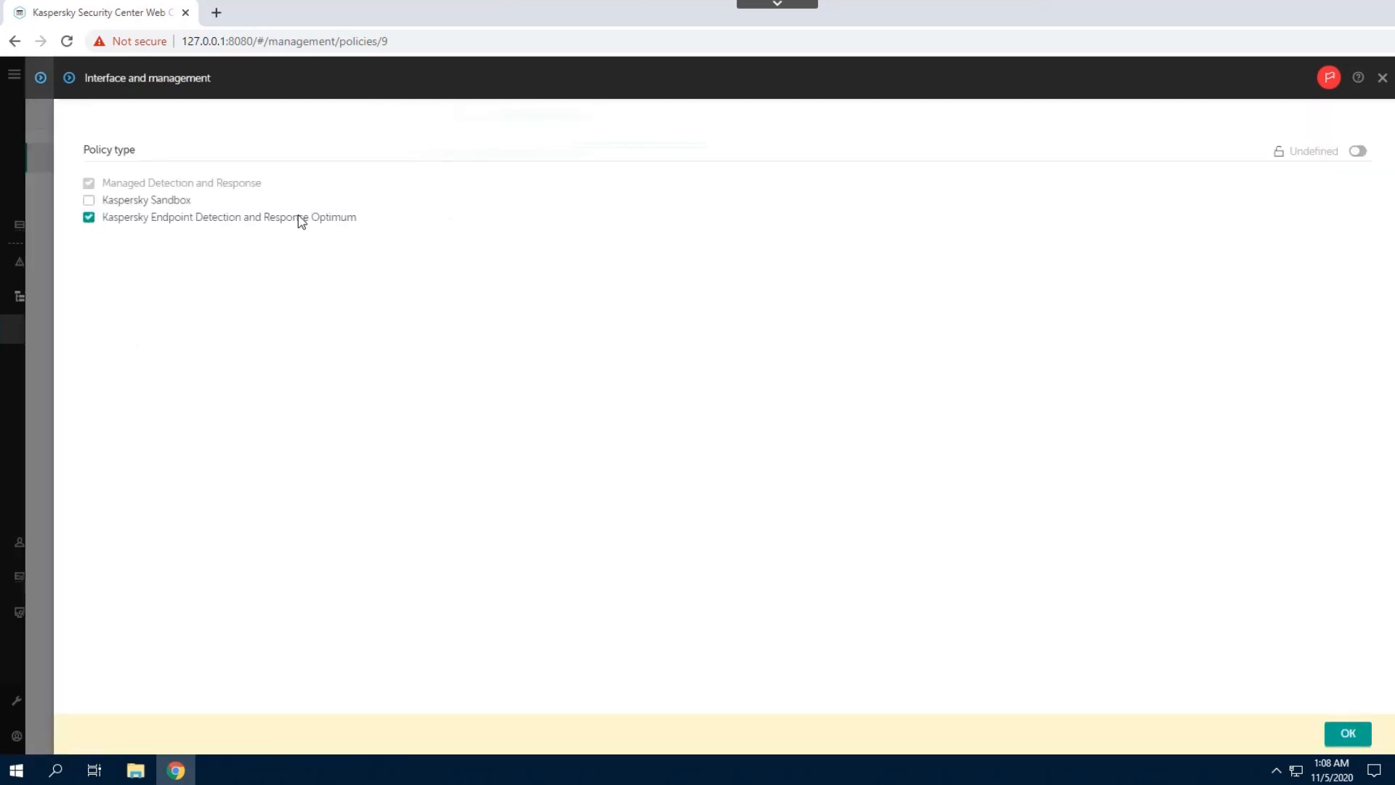
click(1359, 152)
click(1356, 734)
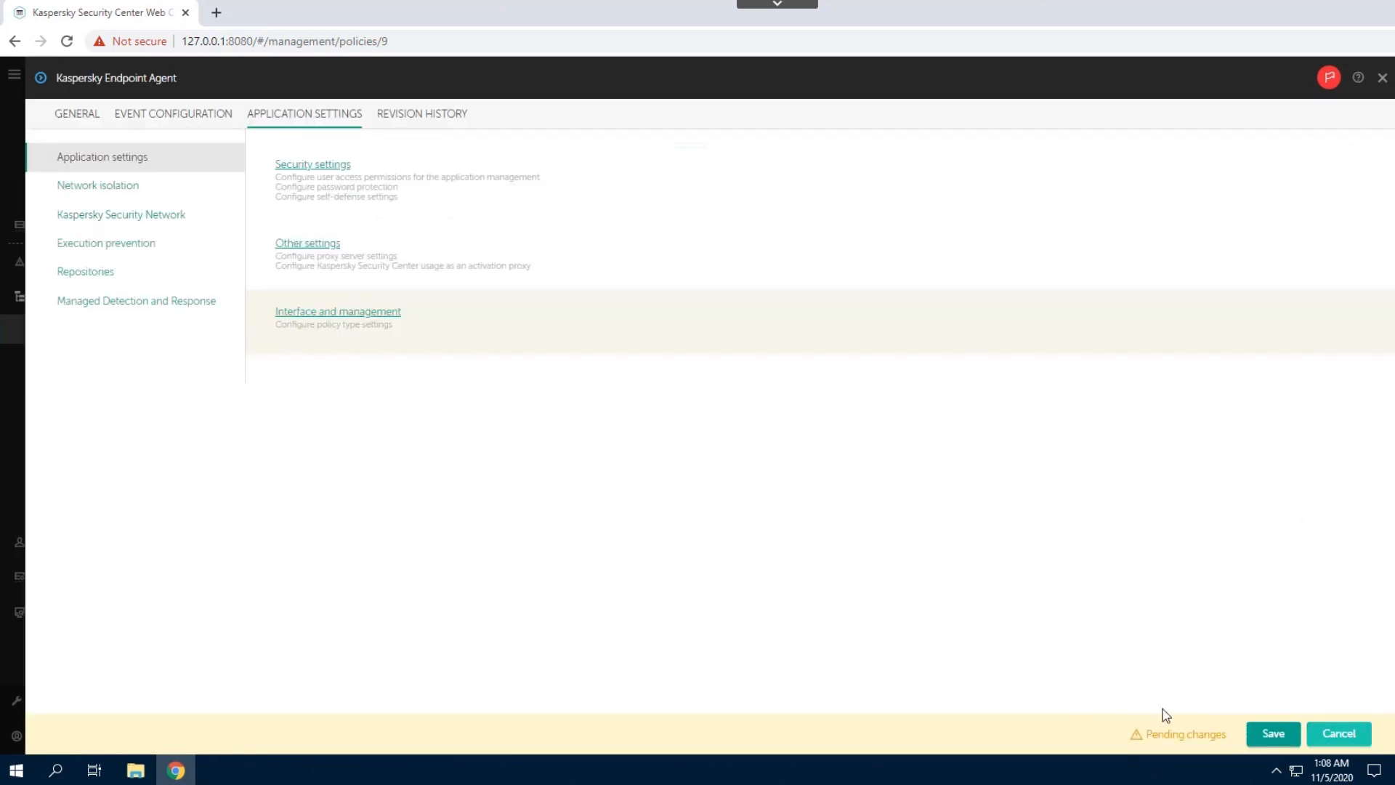
click(1270, 733)
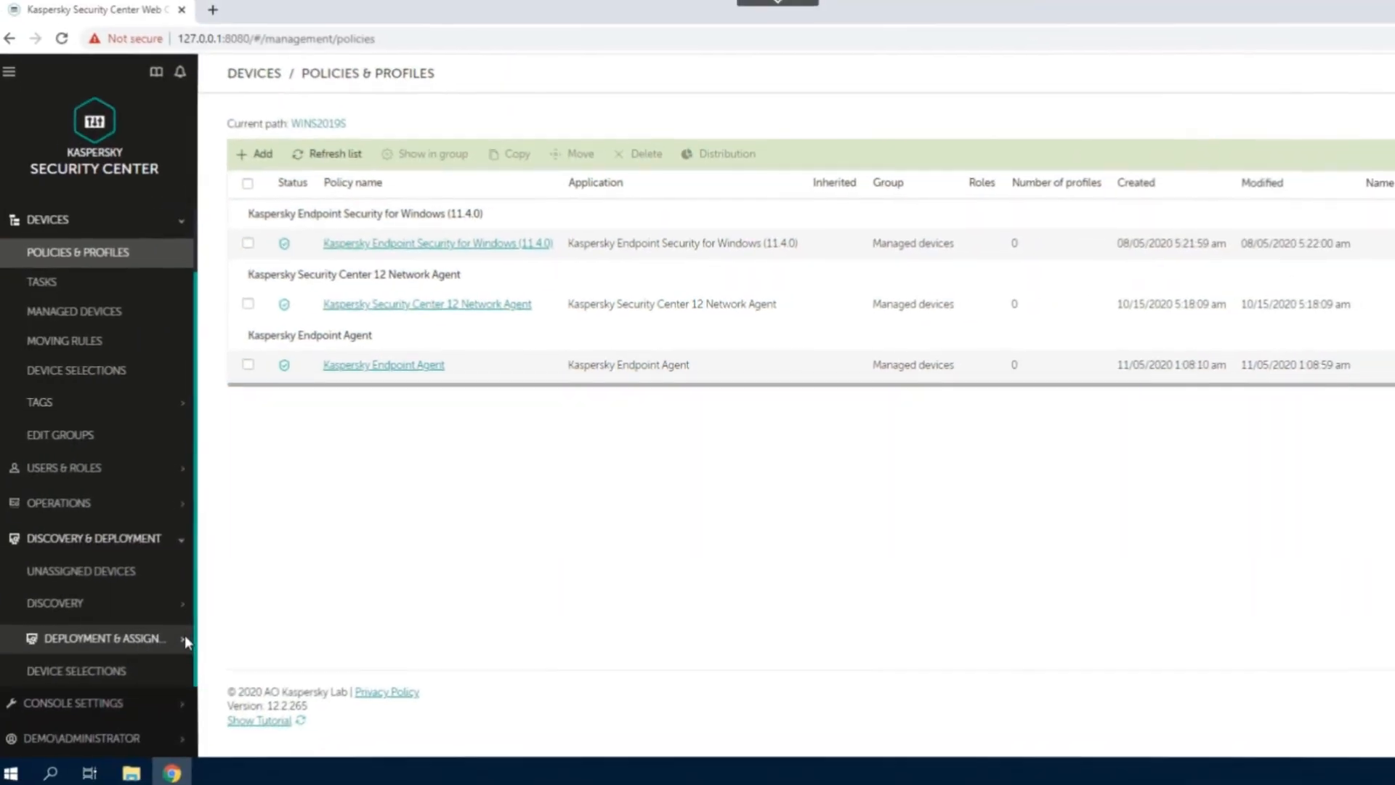
Start a new installation package for a Kaspersky application from the installation packages list.
click(113, 639)
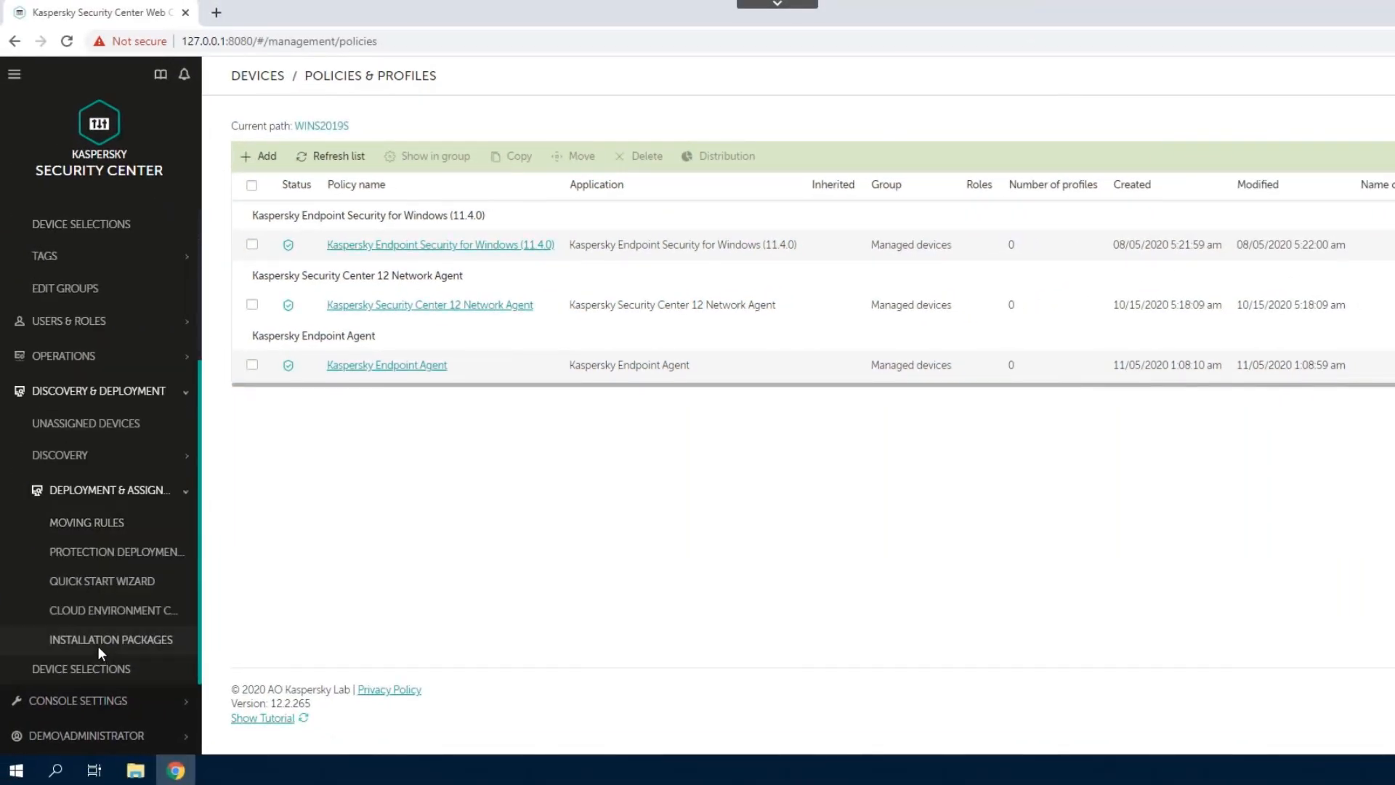
click(100, 646)
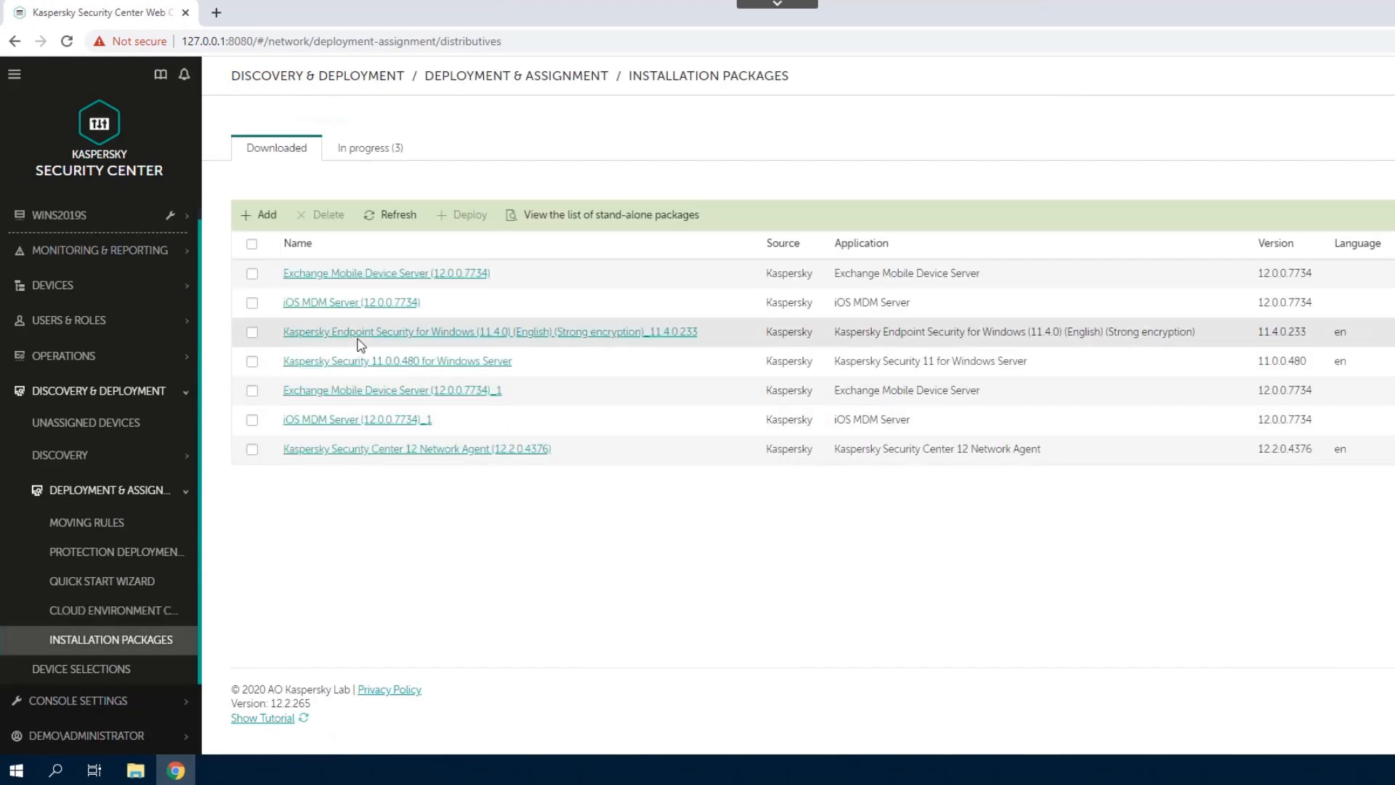
click(266, 214)
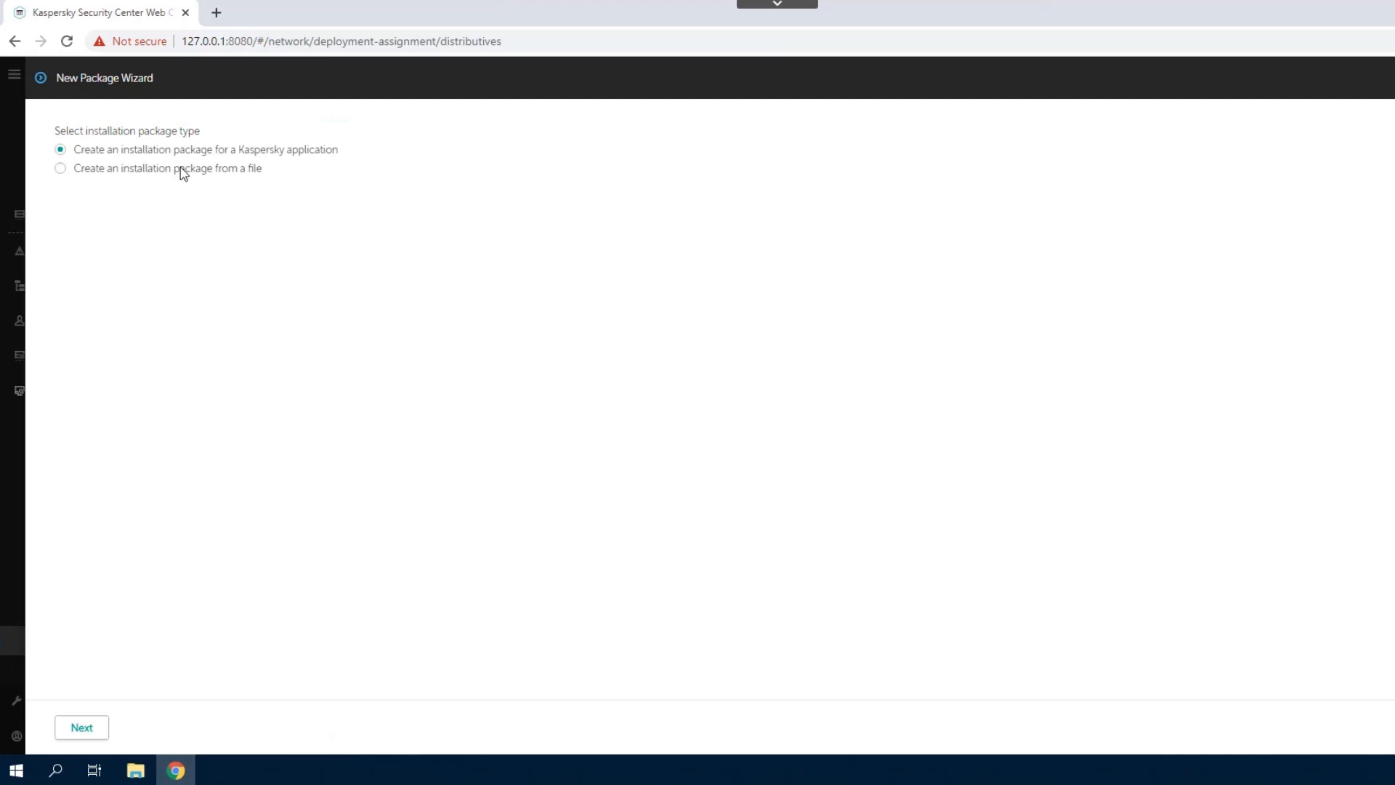
click(82, 727)
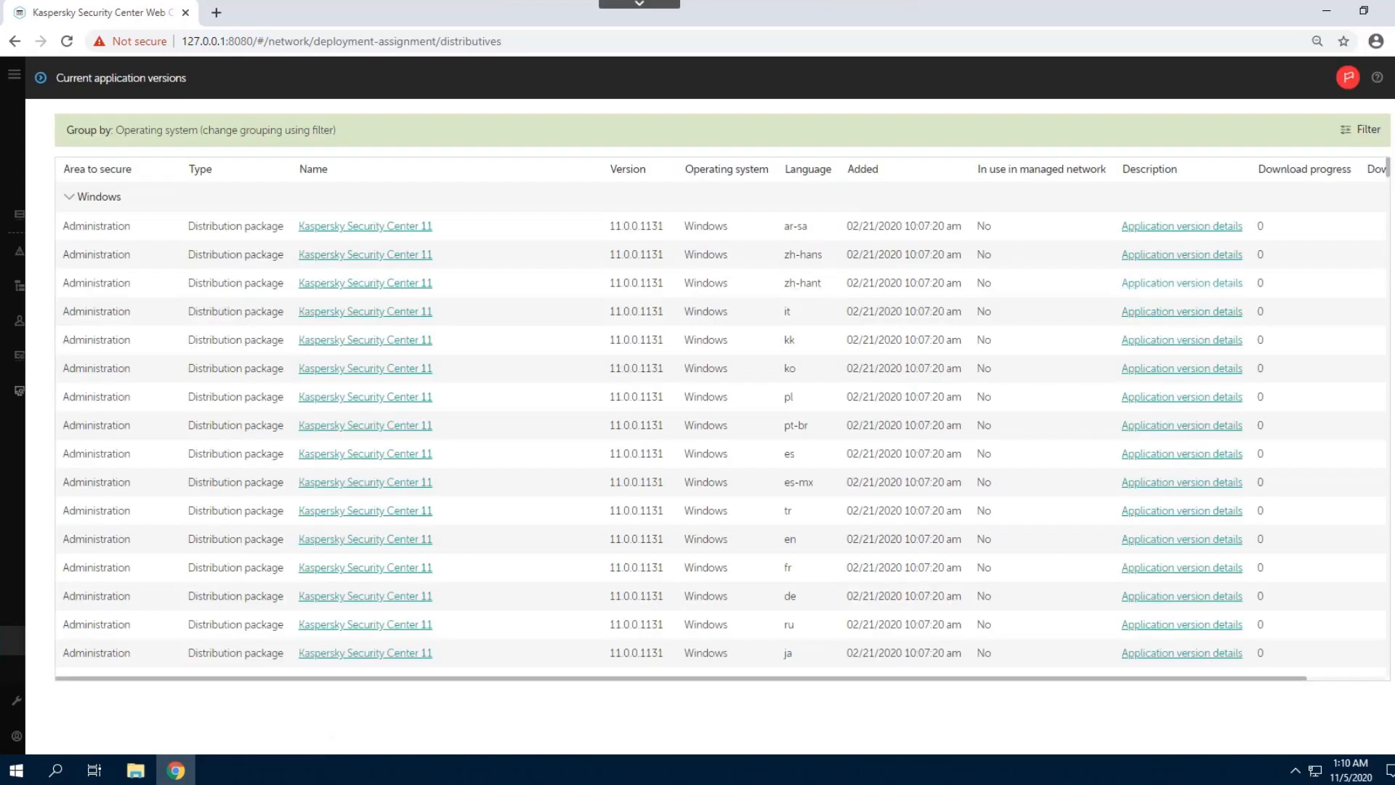
Filter the current application versions by Language equal to English.
click(1365, 132)
click(1120, 131)
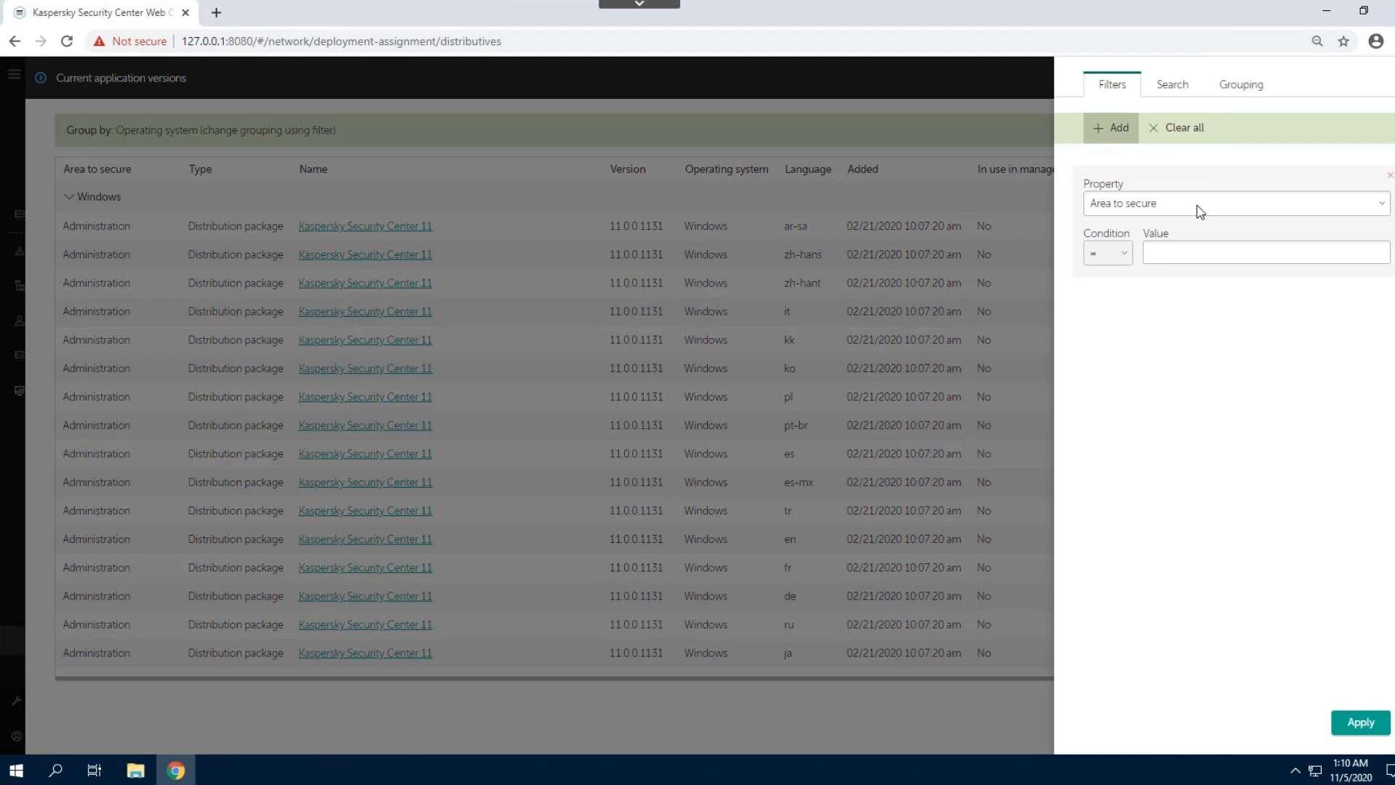
click(1201, 207)
click(1137, 294)
click(1206, 255)
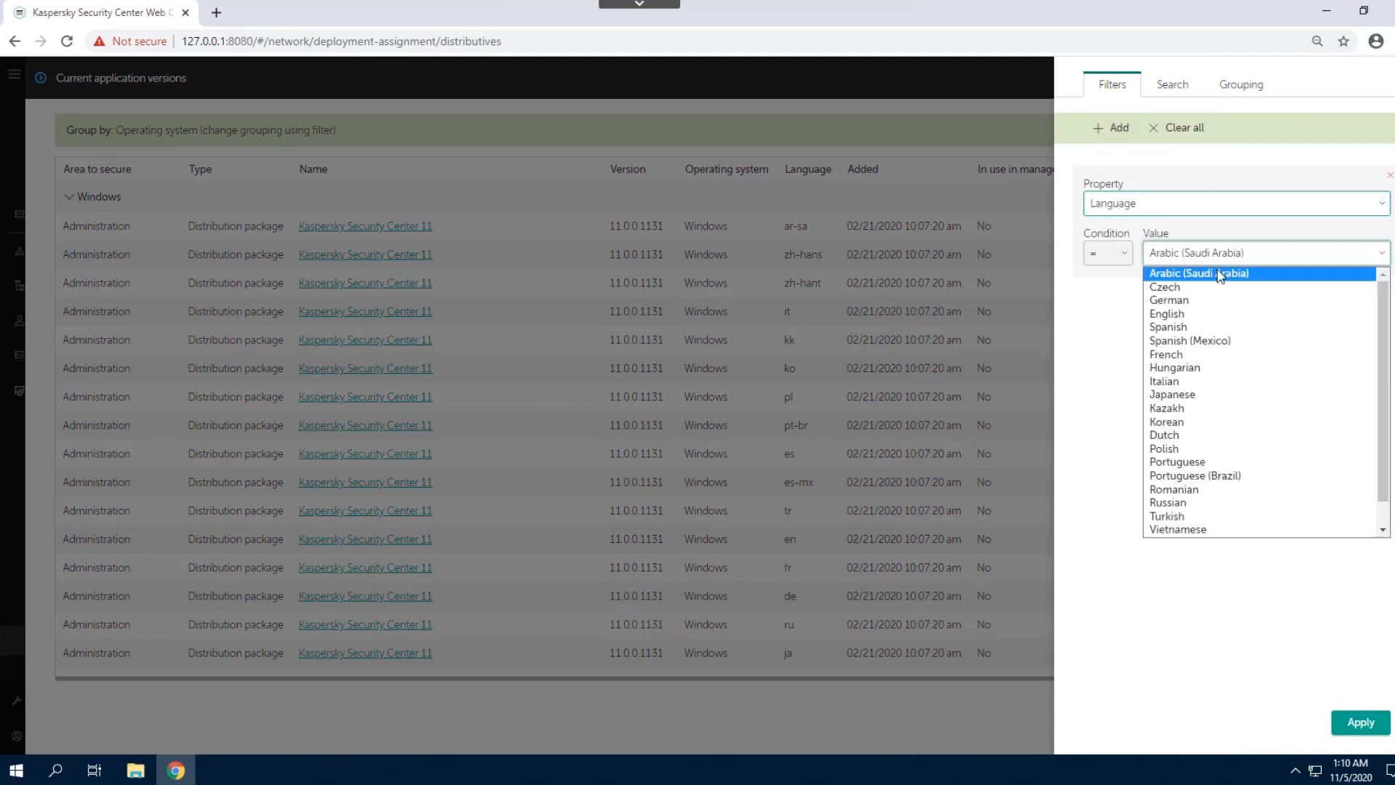
click(1172, 314)
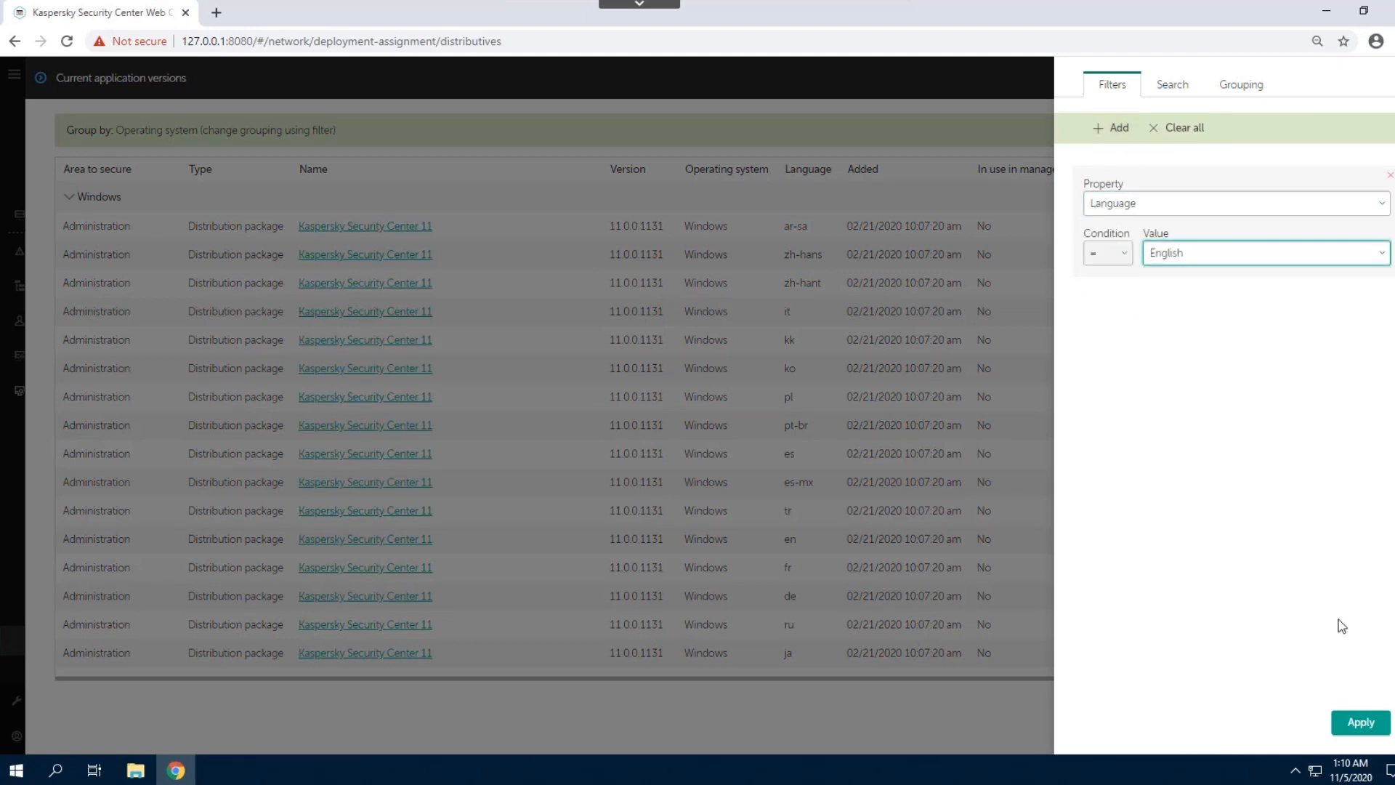
click(1361, 722)
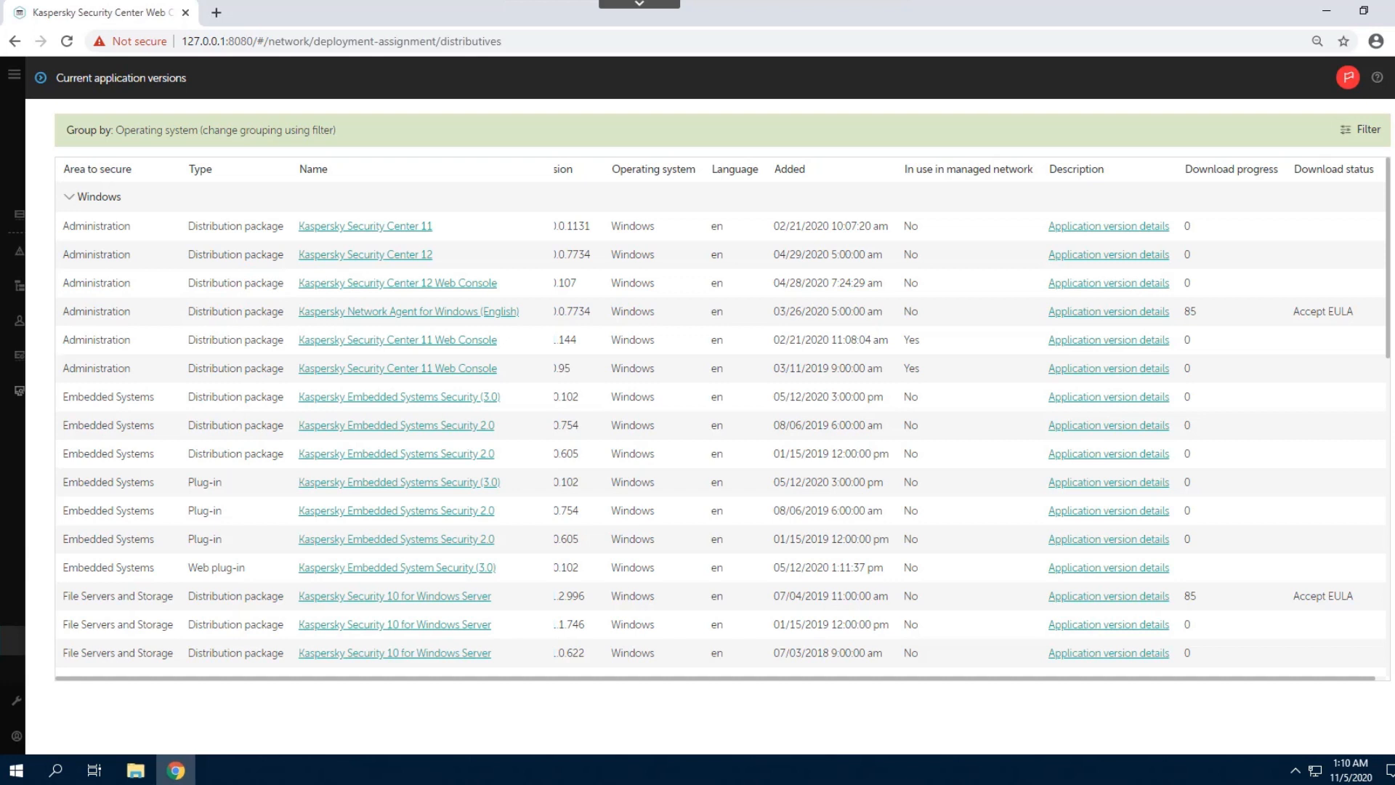
Download the Kaspersky Endpoint Agent distribution package for Windows and create its installation package.
scroll(489, 490, down, 15)
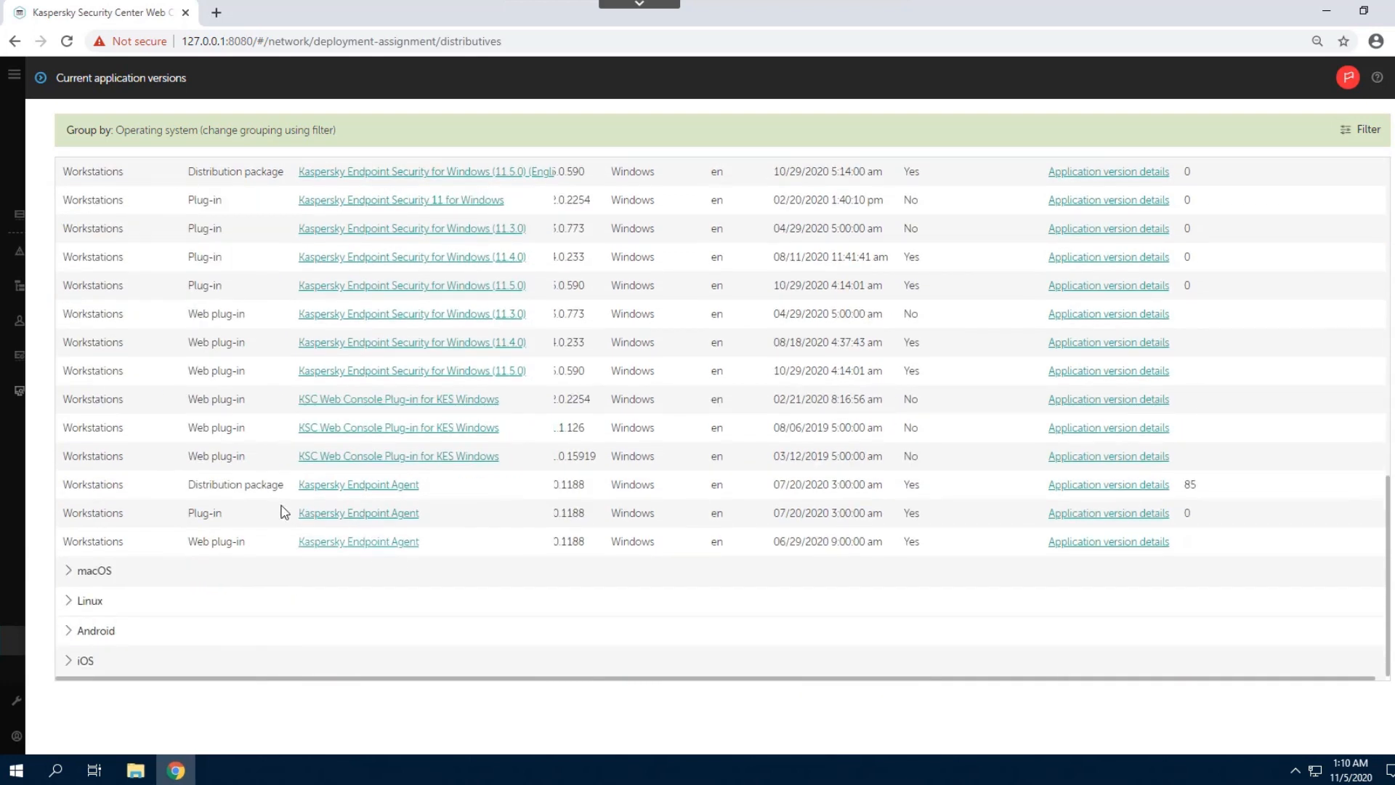
click(349, 485)
click(1240, 738)
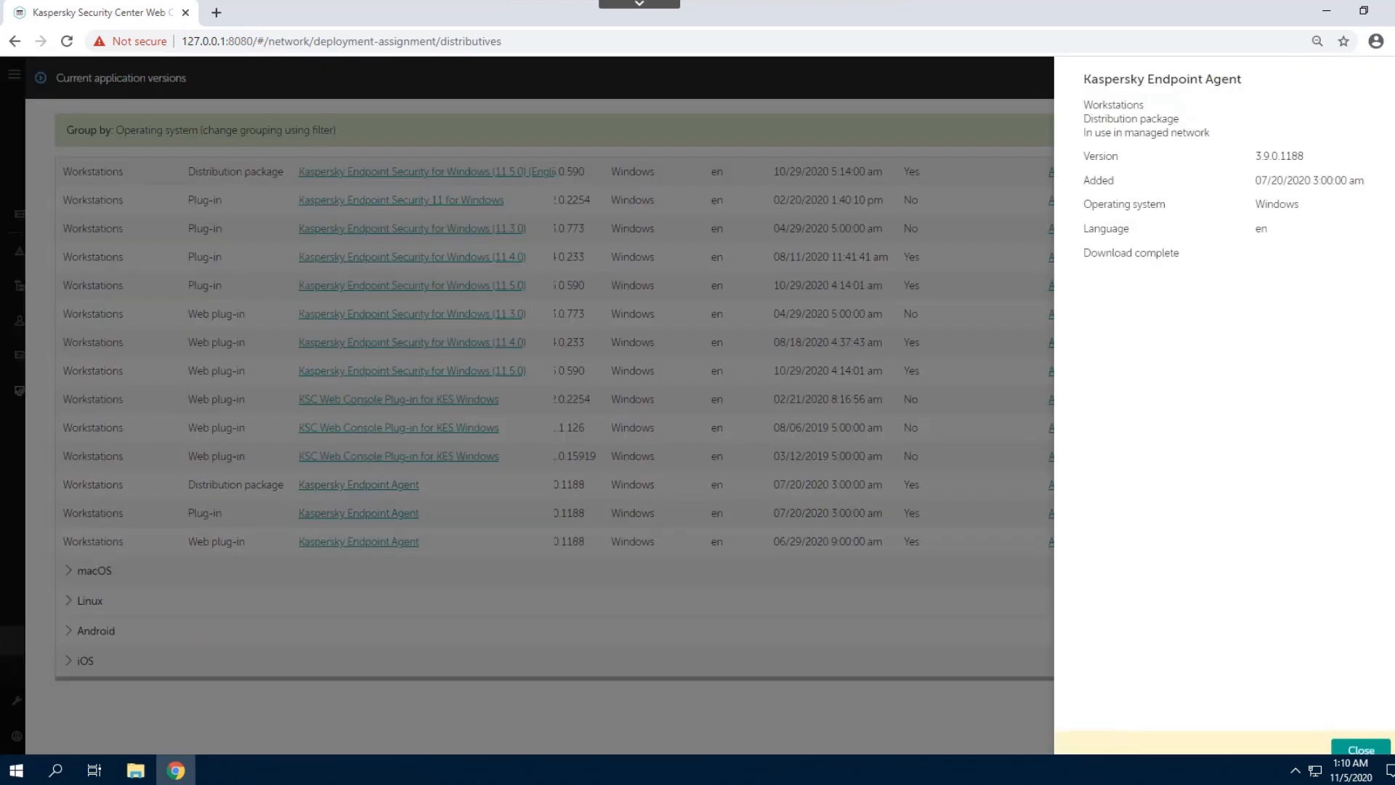
click(1353, 735)
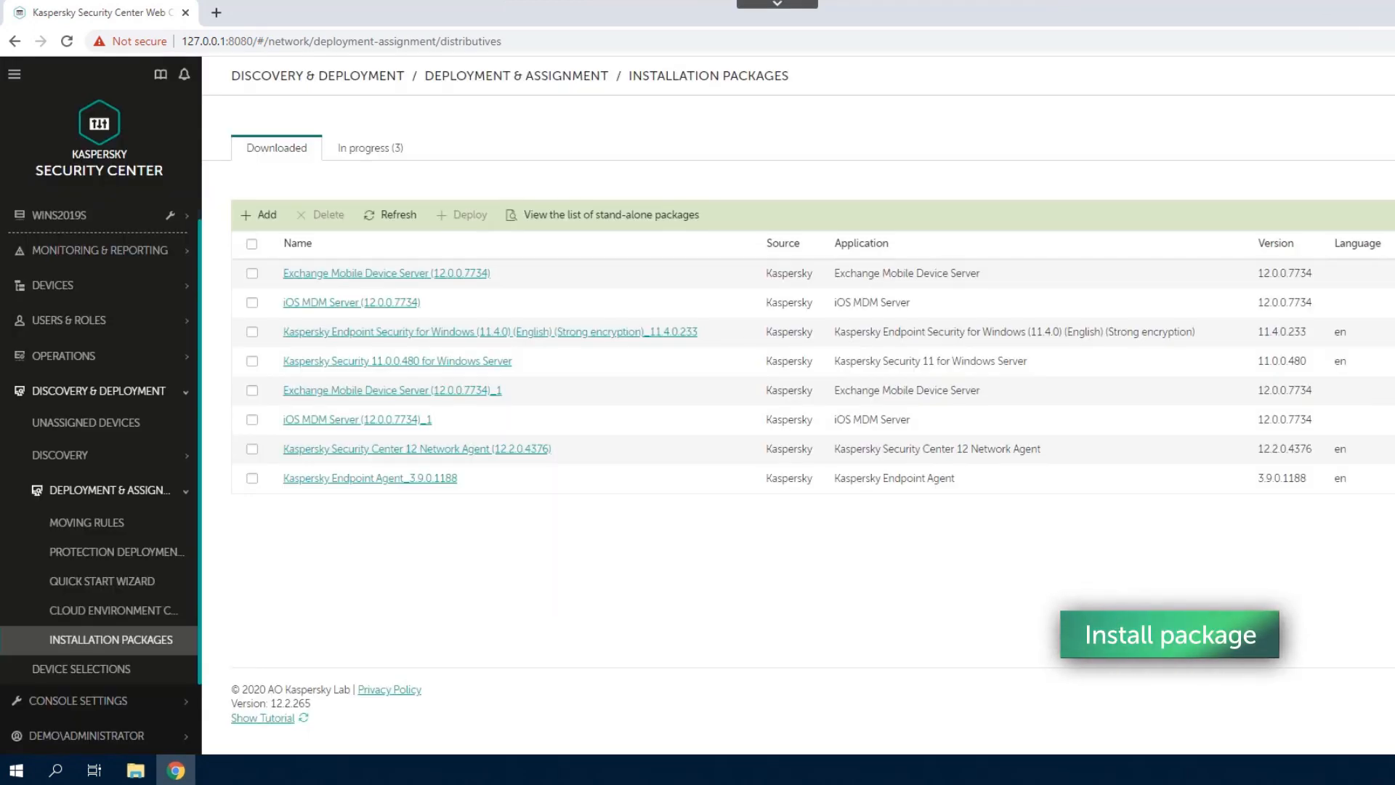
Start a new device task for Kaspersky Security Center 12 with the task type Install application remotely.
click(71, 285)
click(185, 393)
click(73, 356)
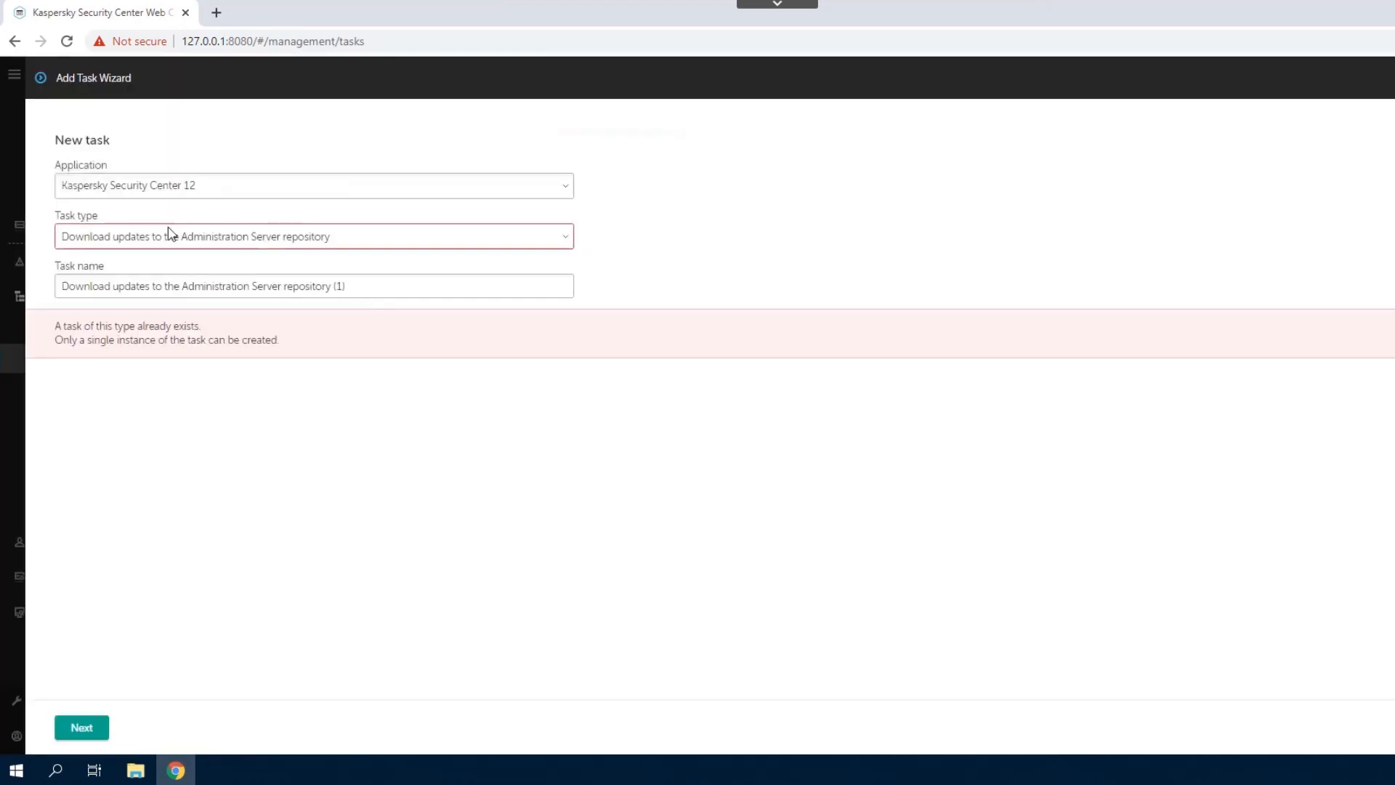
click(237, 245)
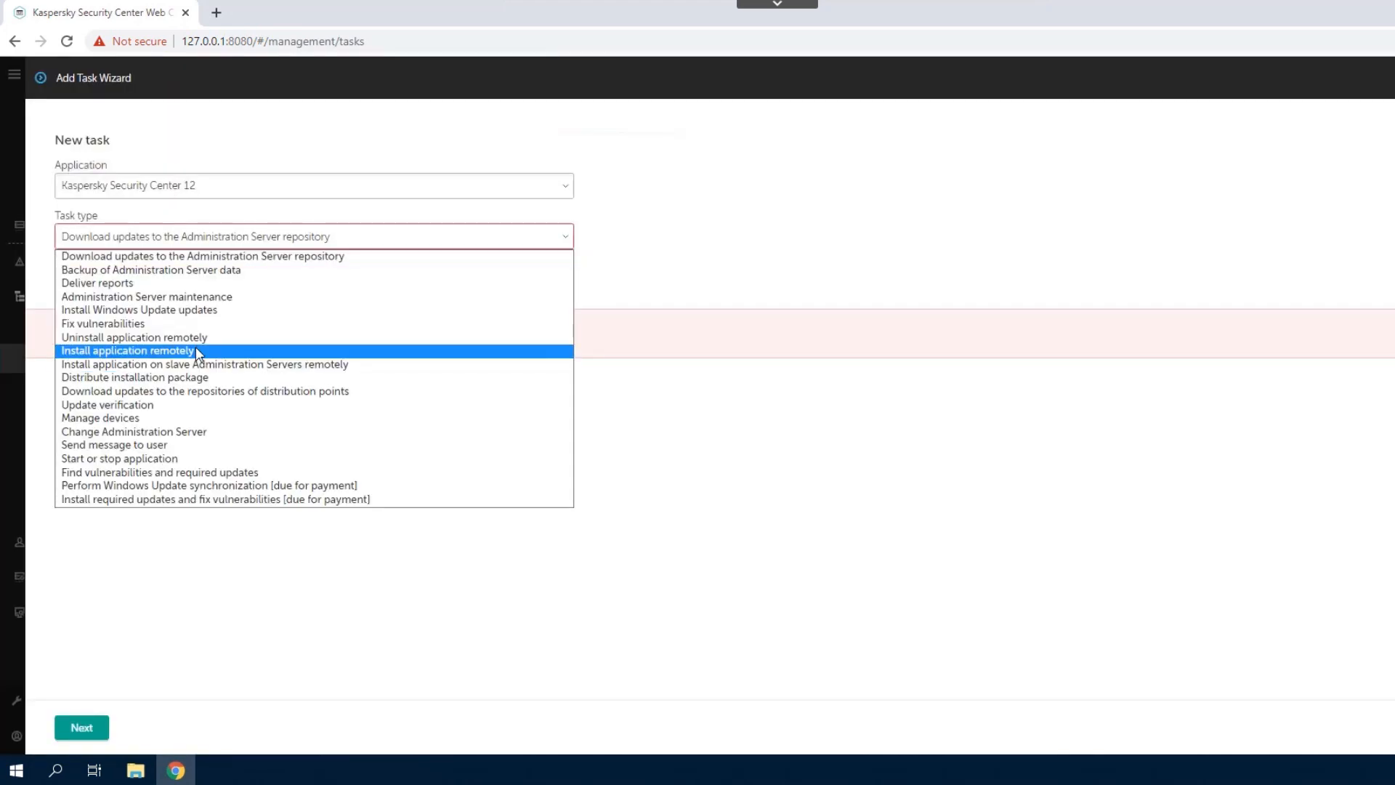
click(197, 352)
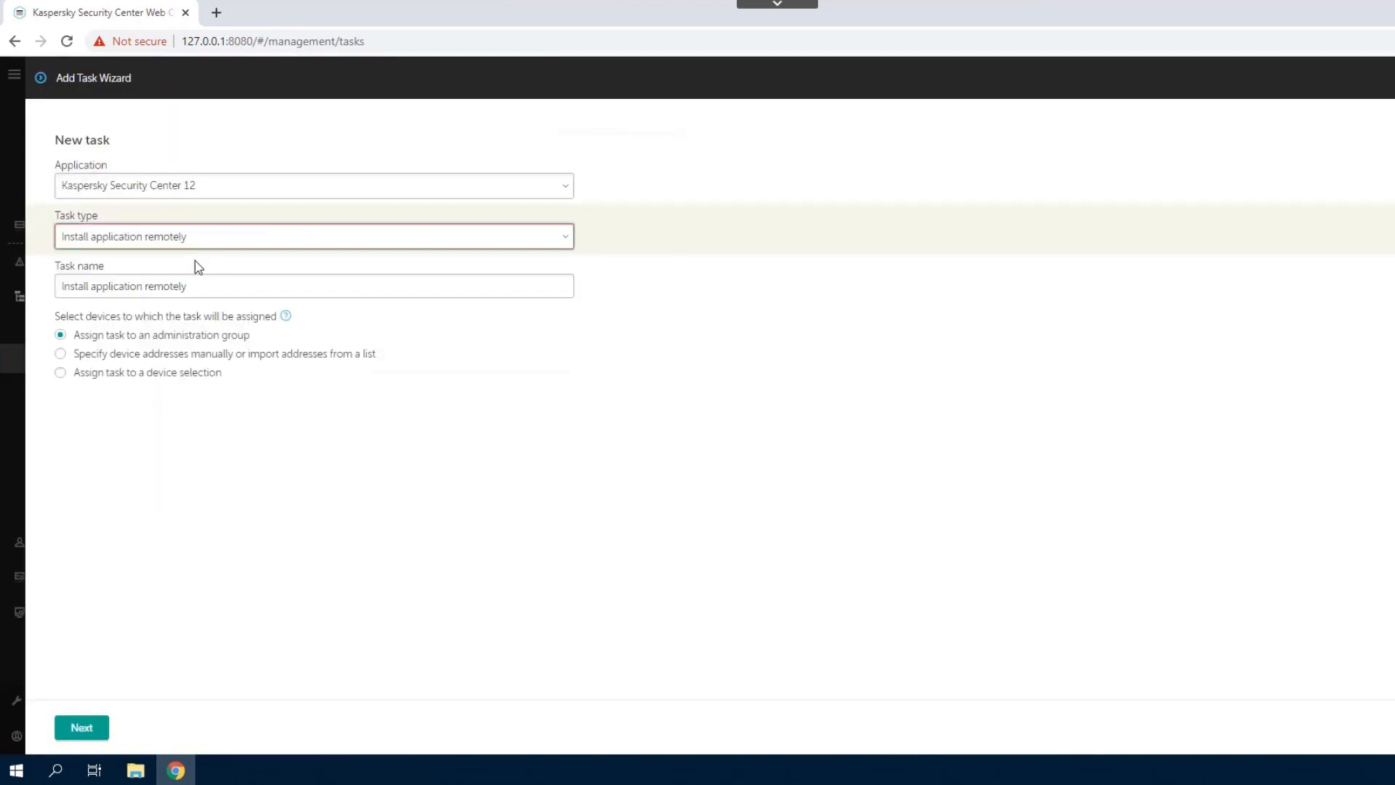
Assign the remote installation task to the Managed devices administration group.
click(87, 727)
click(76, 141)
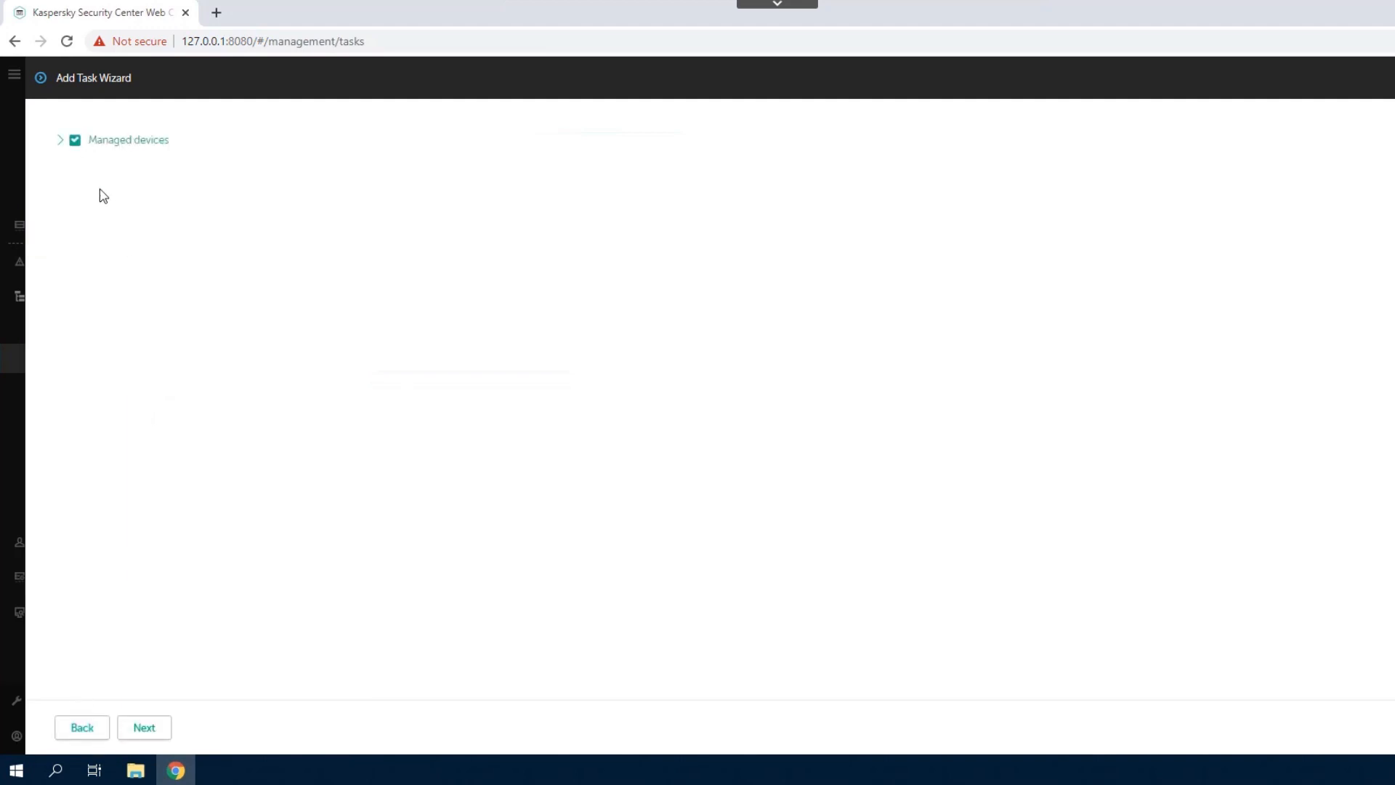
click(149, 729)
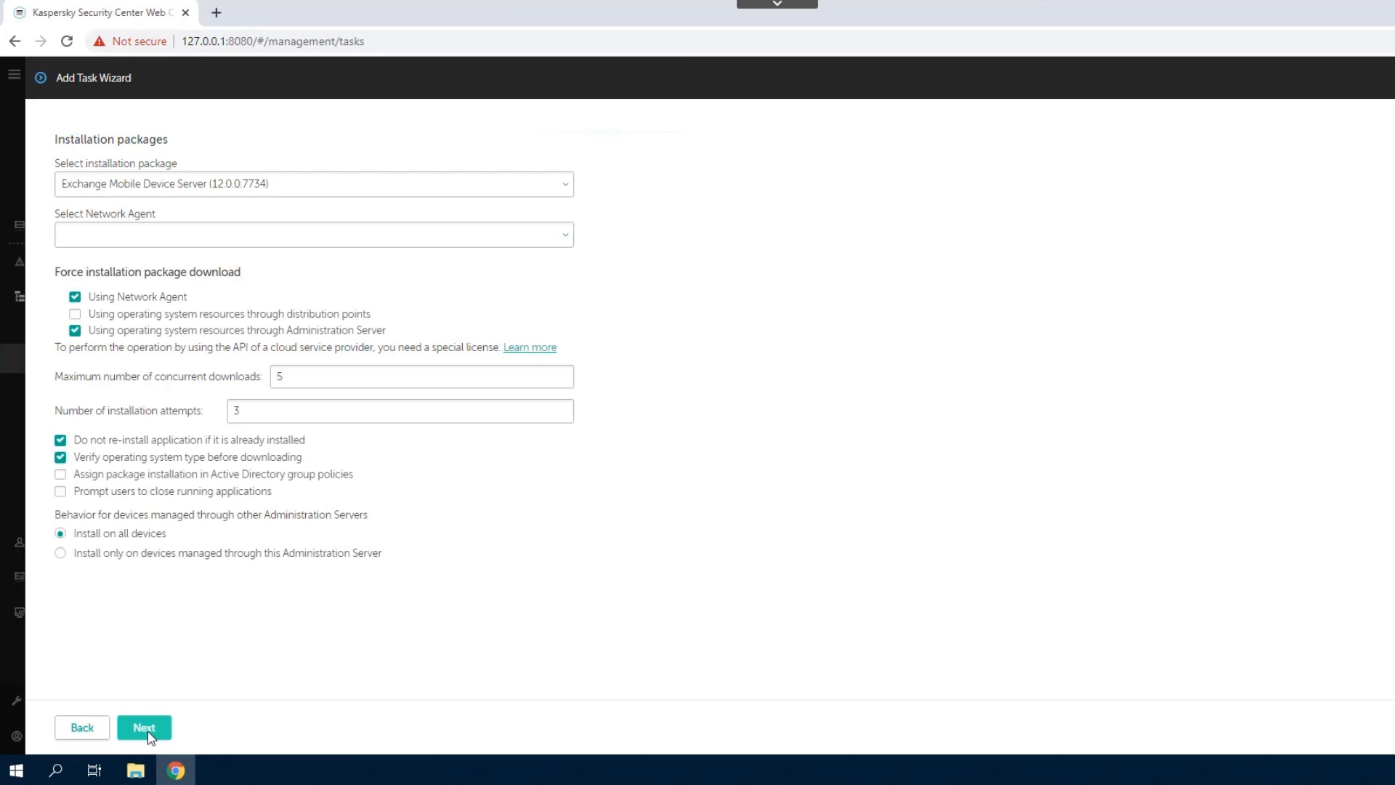
Select the Kaspersky Endpoint Agent_3.9.0.1188 installation package and turn off the option not to re-install the application if already installed.
click(308, 186)
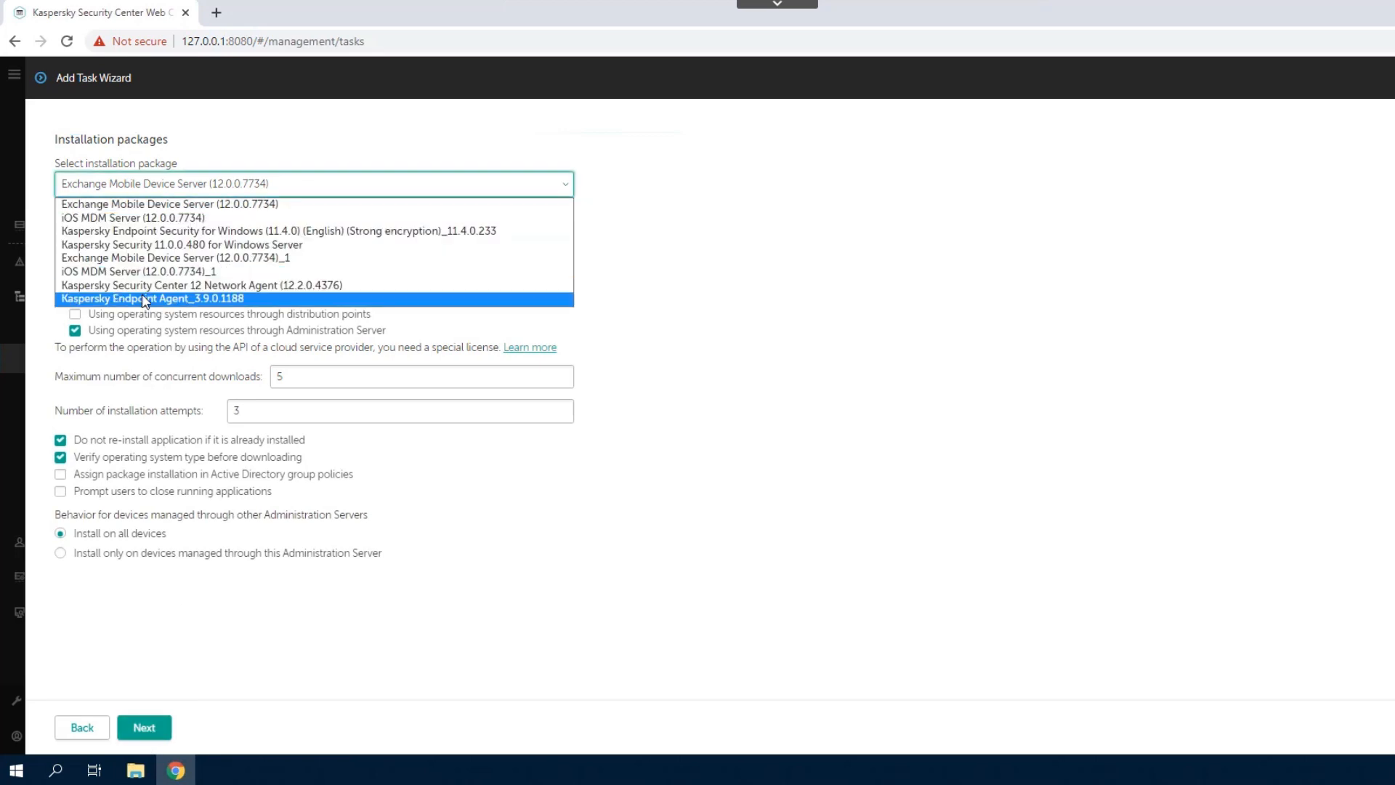
click(145, 299)
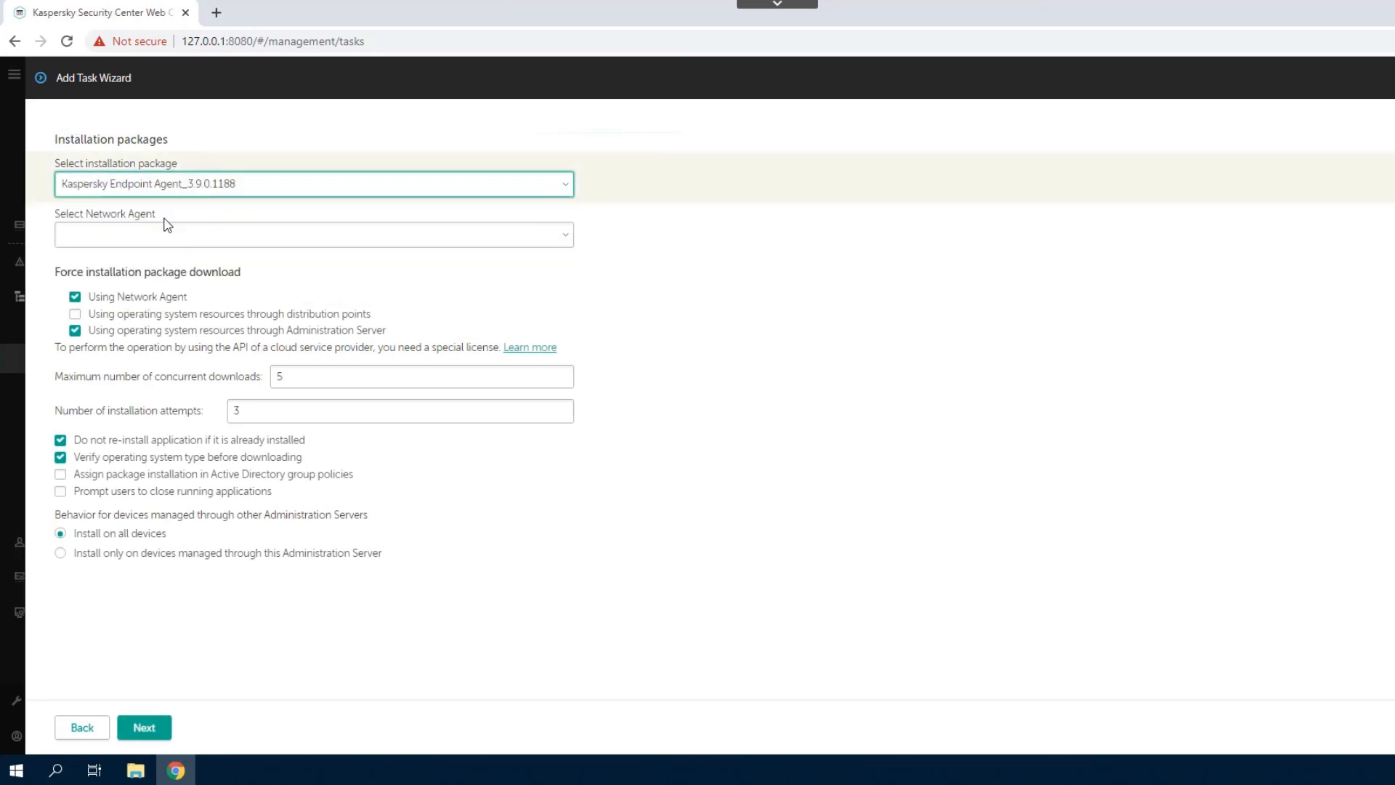
click(67, 441)
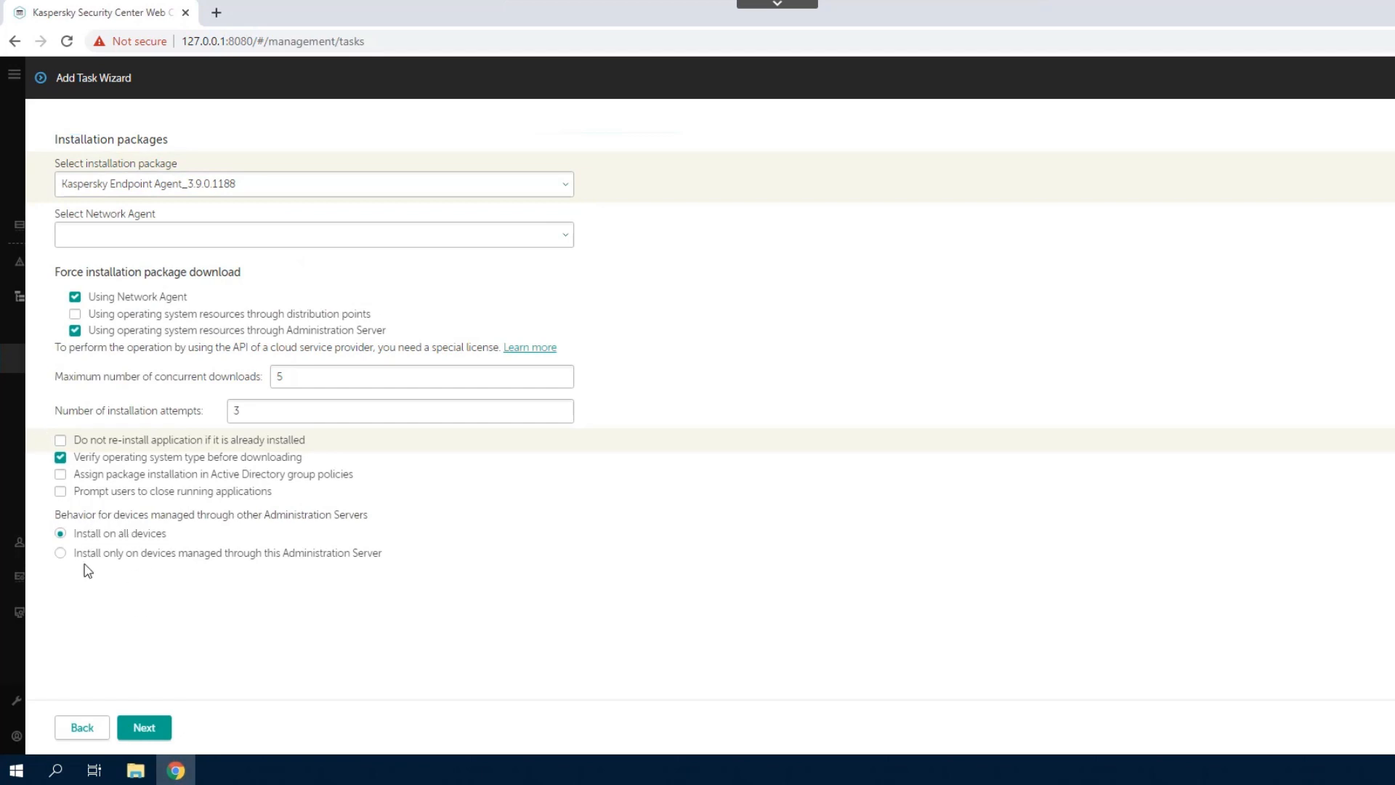
click(145, 728)
Finish creating the task with no account required for device access, and select Install application remotely in the task list to run it.
click(143, 727)
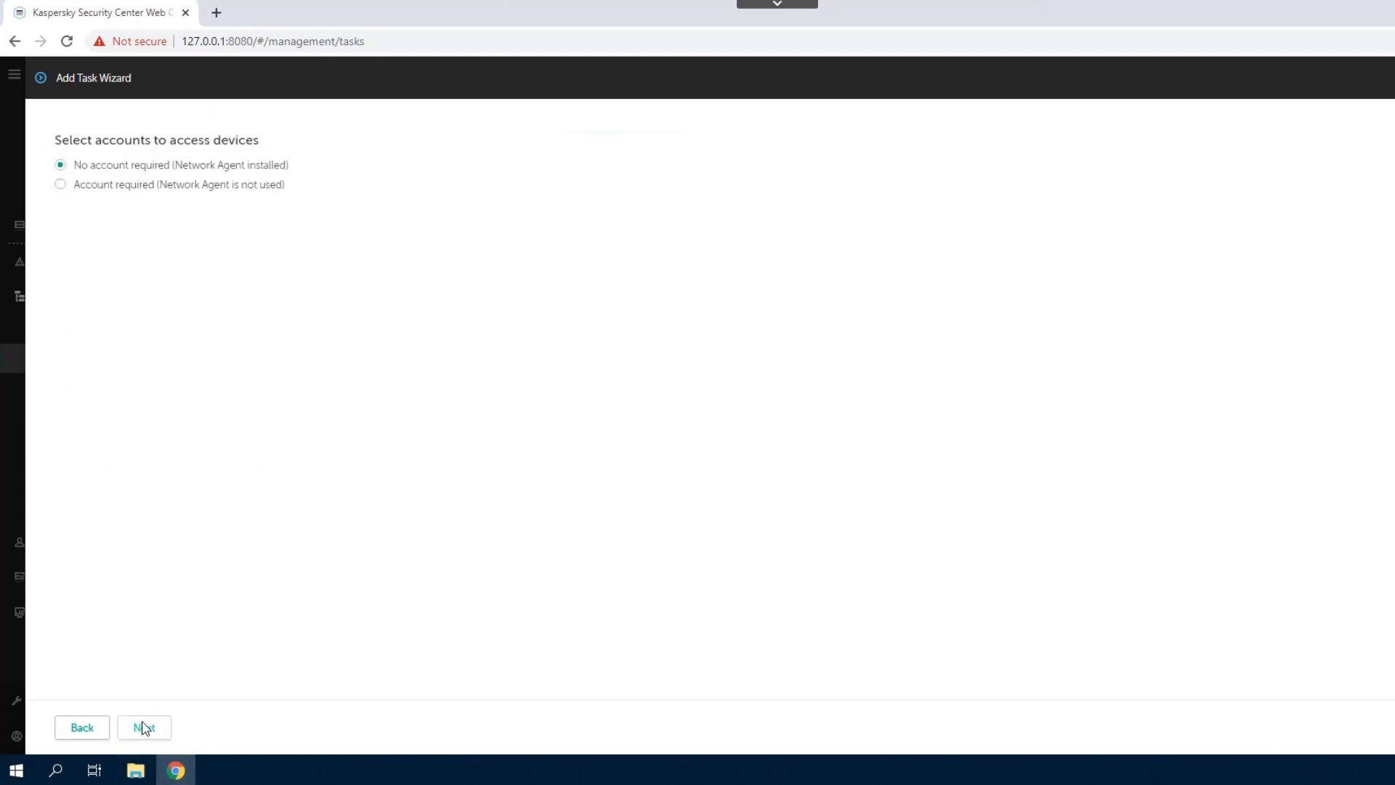
click(144, 727)
click(144, 727)
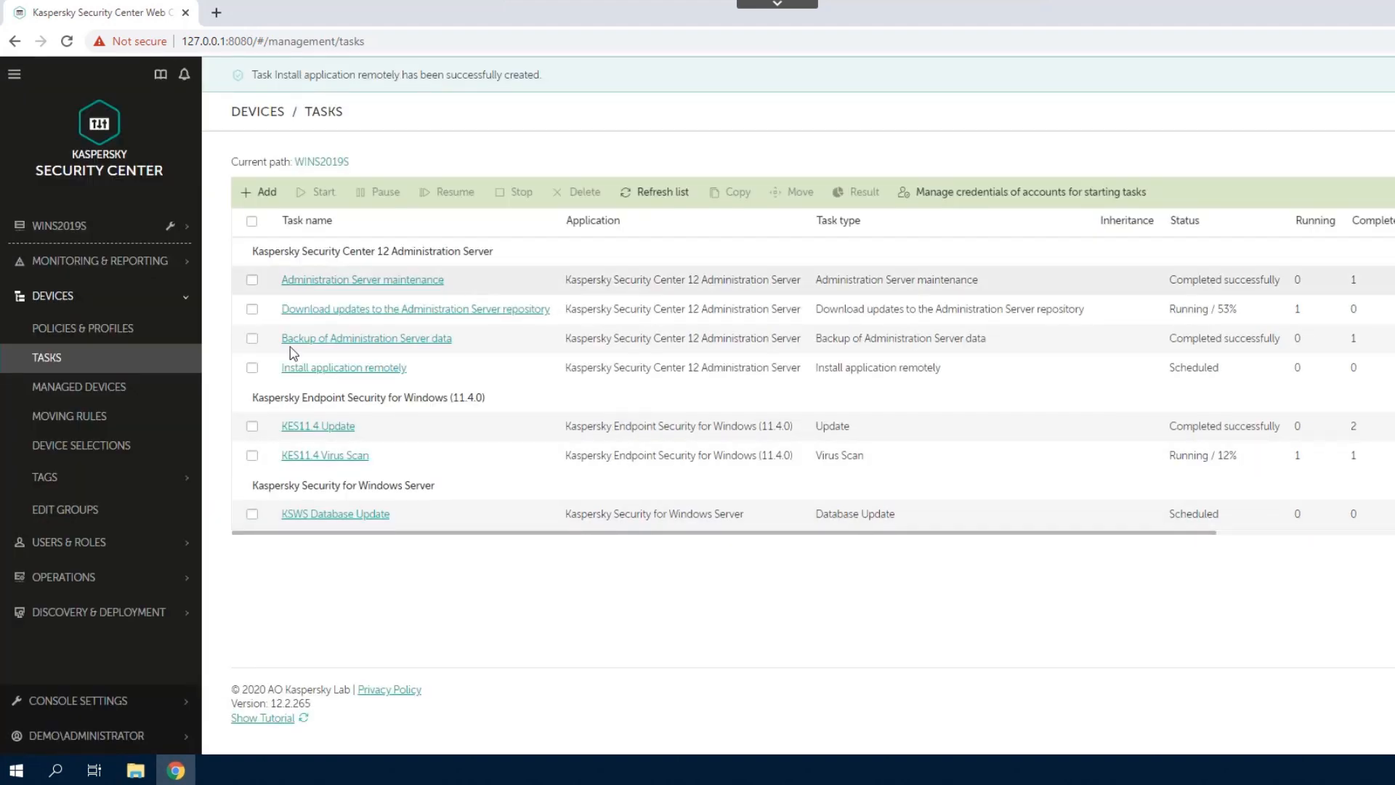
click(252, 369)
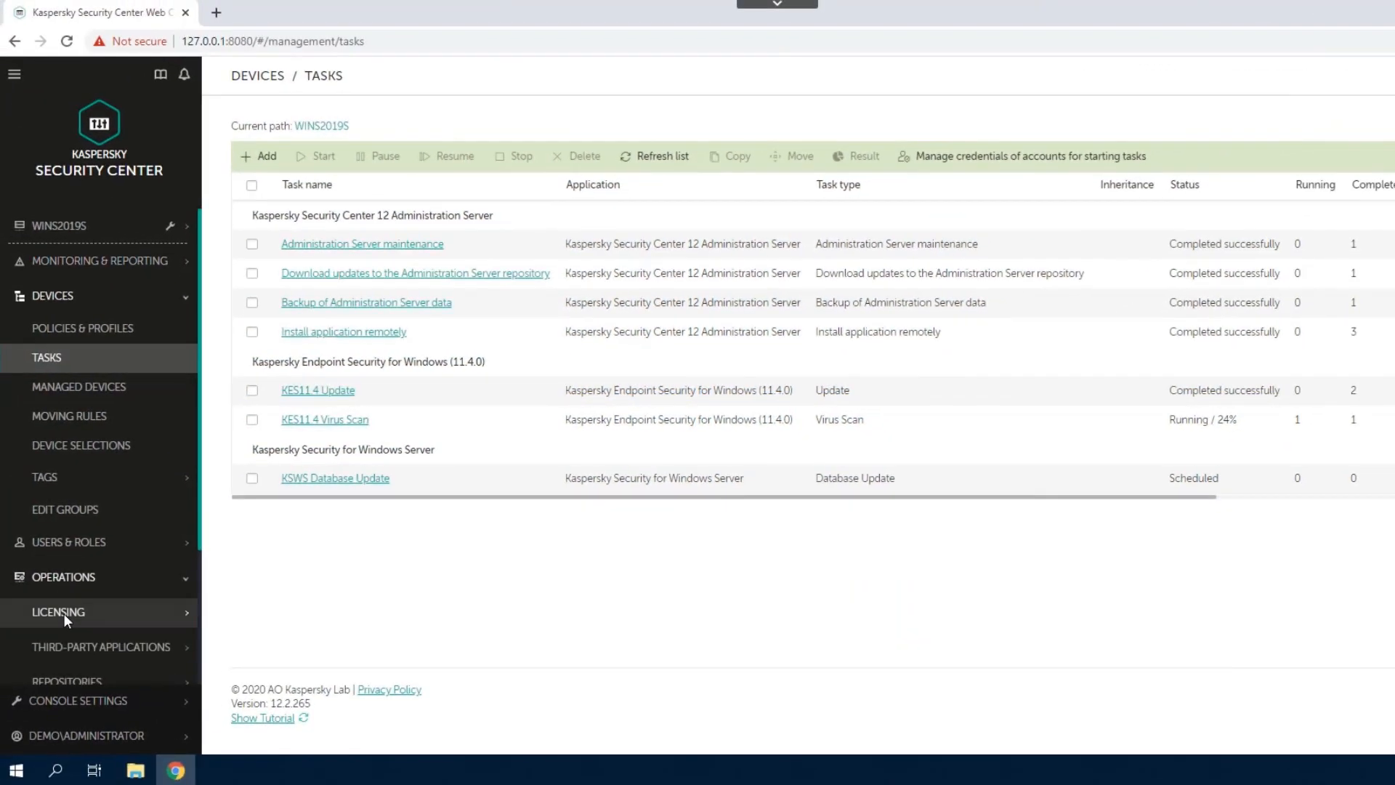
Add the Kaspersky Endpoint Detection and Response license to the Kaspersky licenses from its key file.
click(64, 614)
click(88, 641)
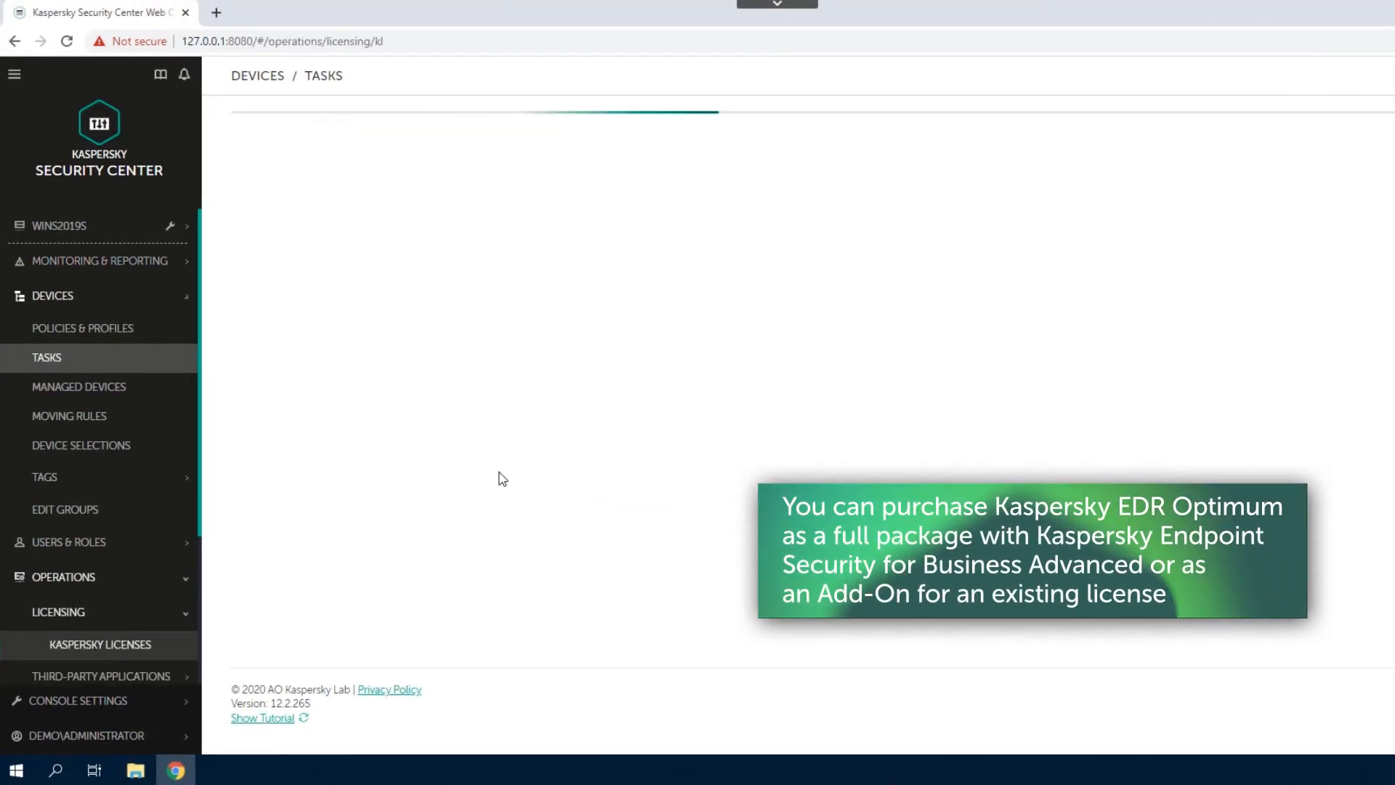
click(250, 137)
click(1068, 126)
click(1110, 155)
click(480, 430)
click(738, 703)
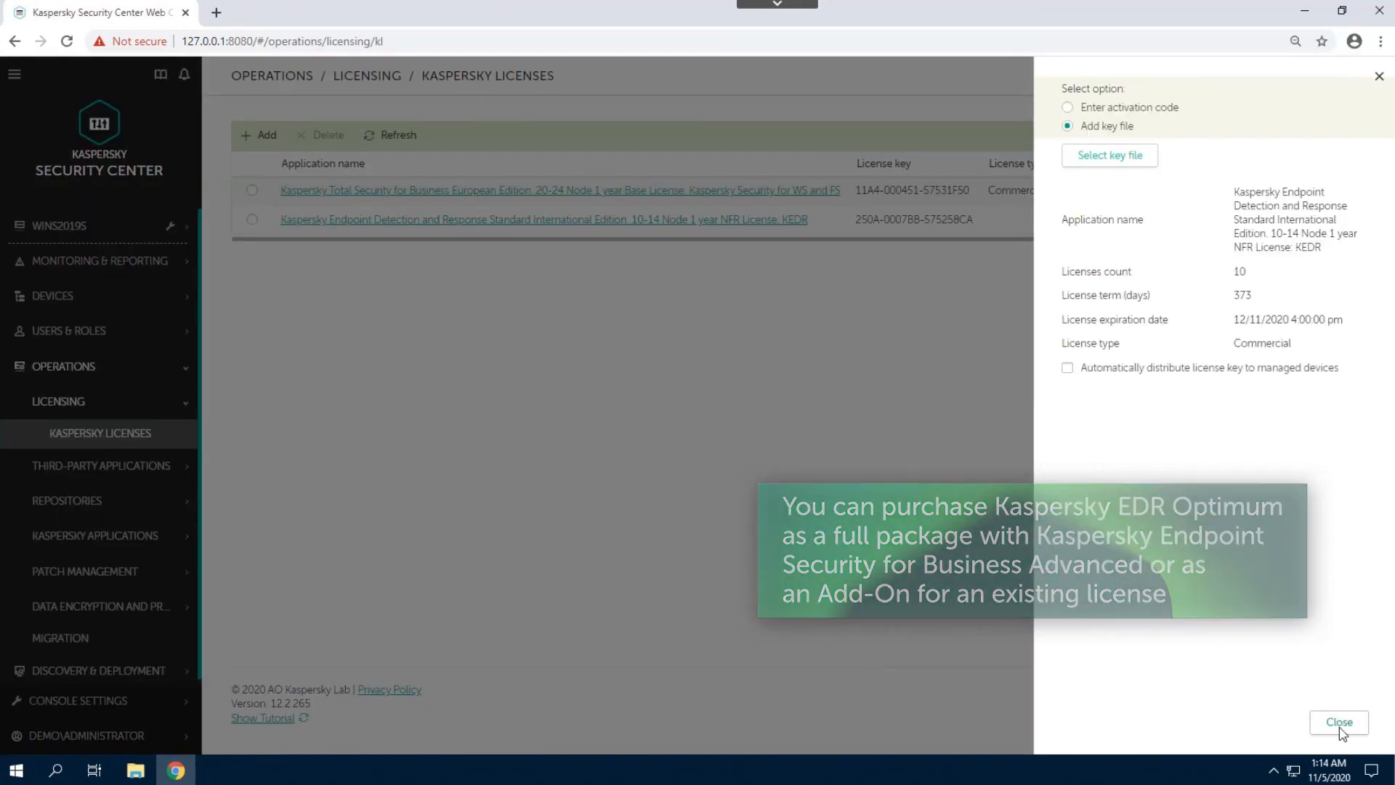
click(1339, 722)
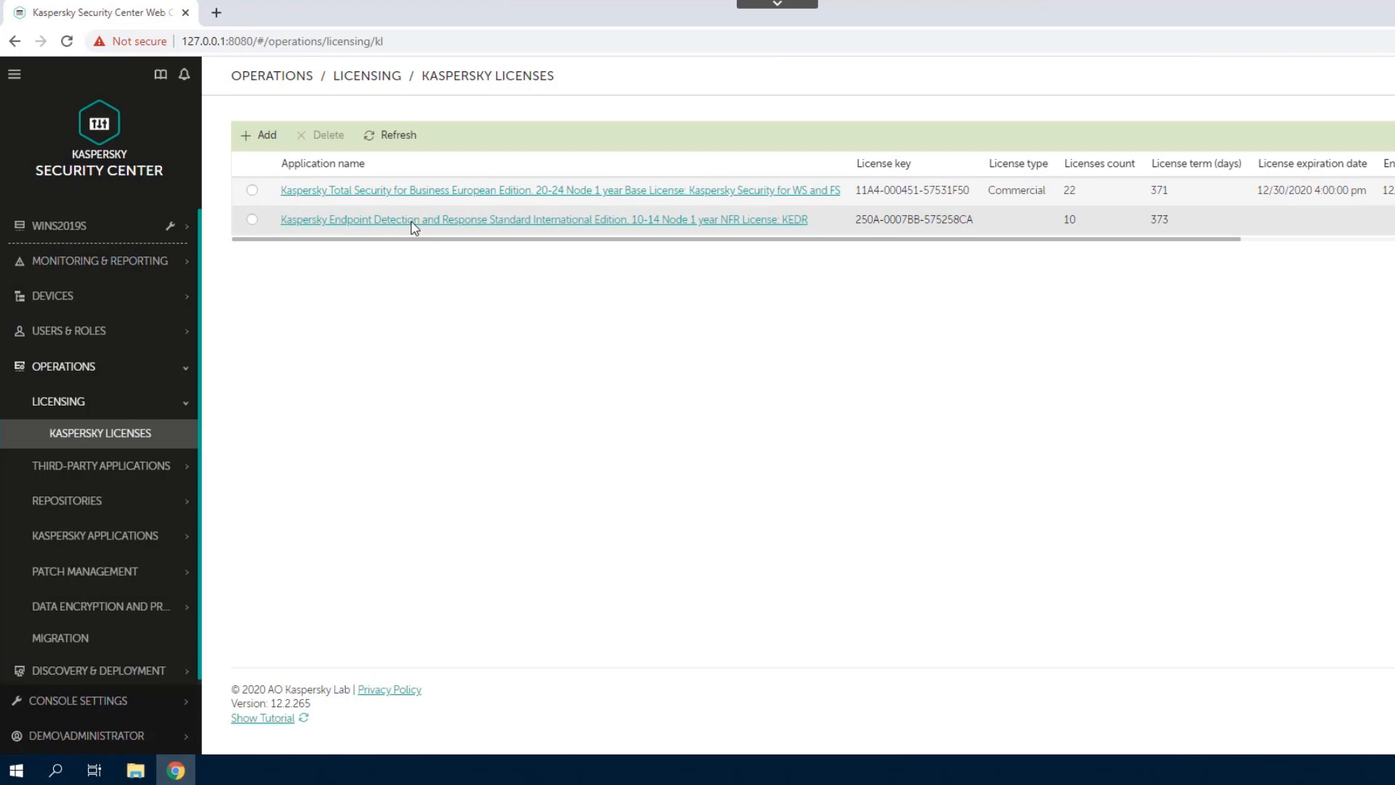
Start a new device task for Kaspersky Endpoint Agent with the task type Activation of Application.
click(68, 300)
click(47, 357)
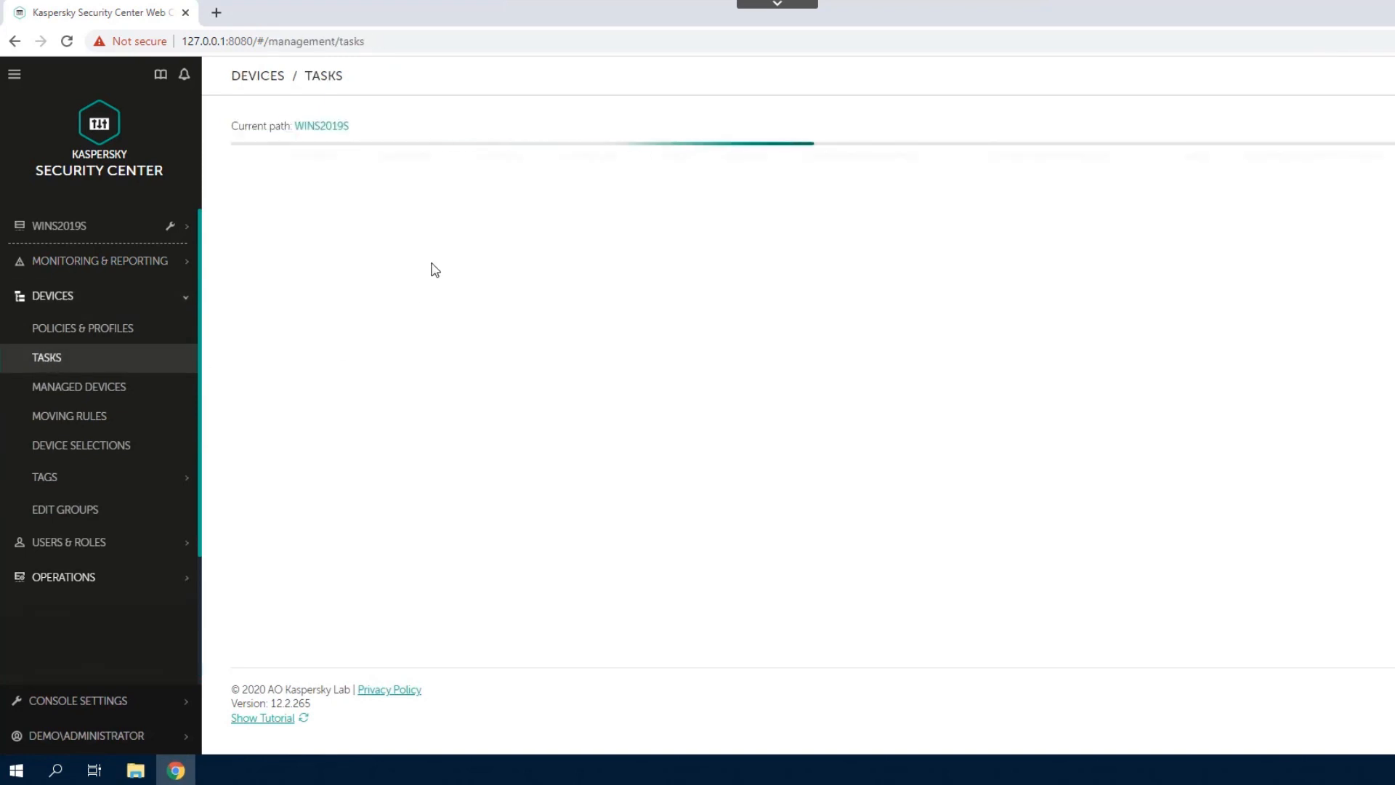
click(252, 155)
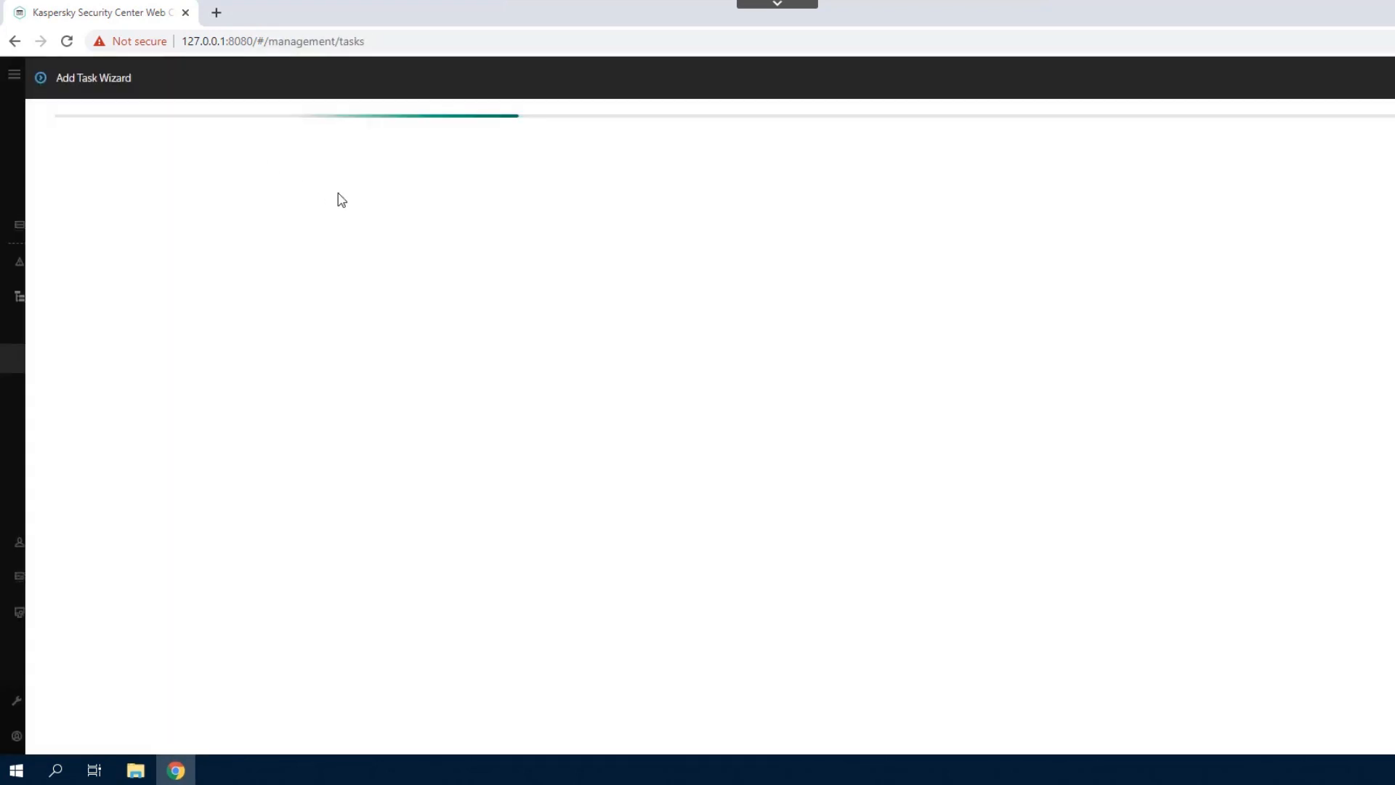
click(245, 190)
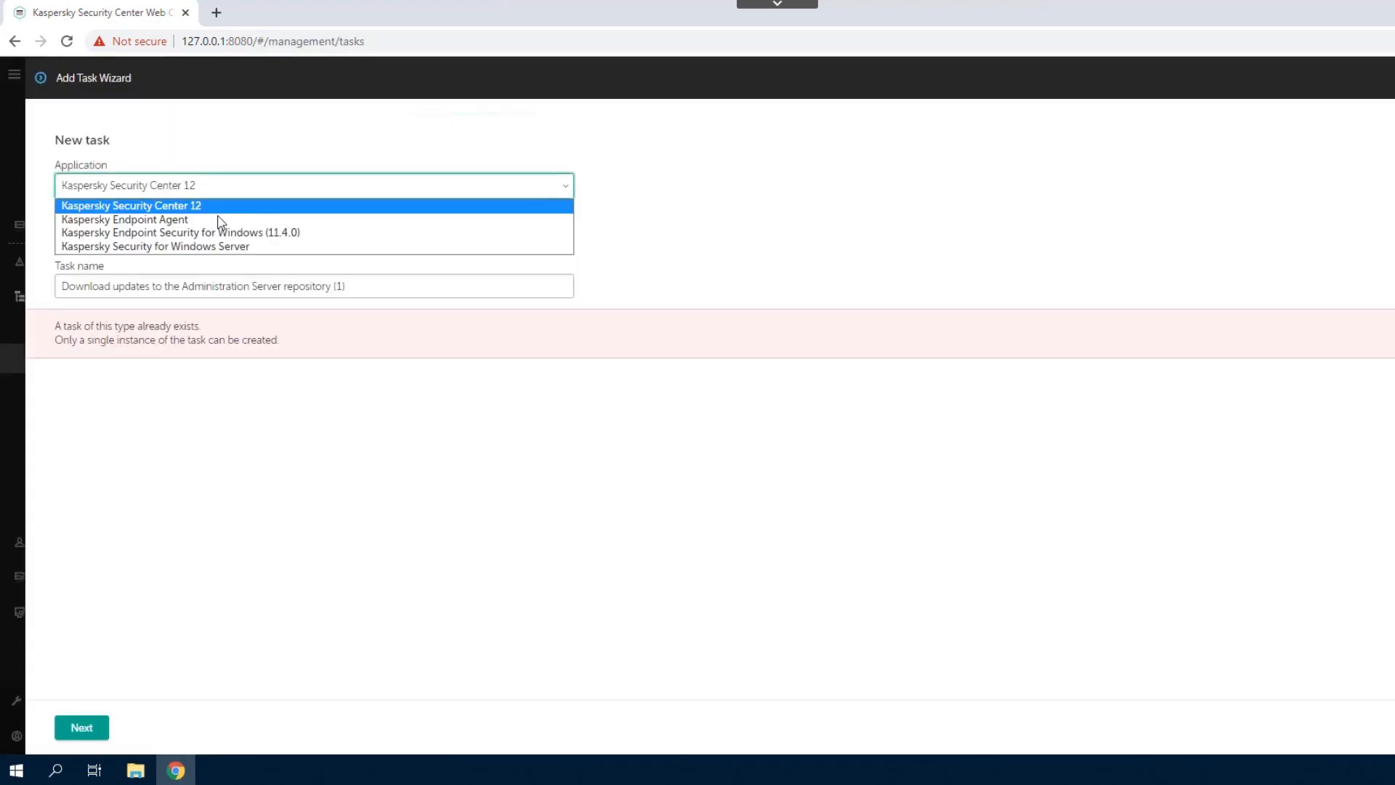
click(158, 221)
click(162, 238)
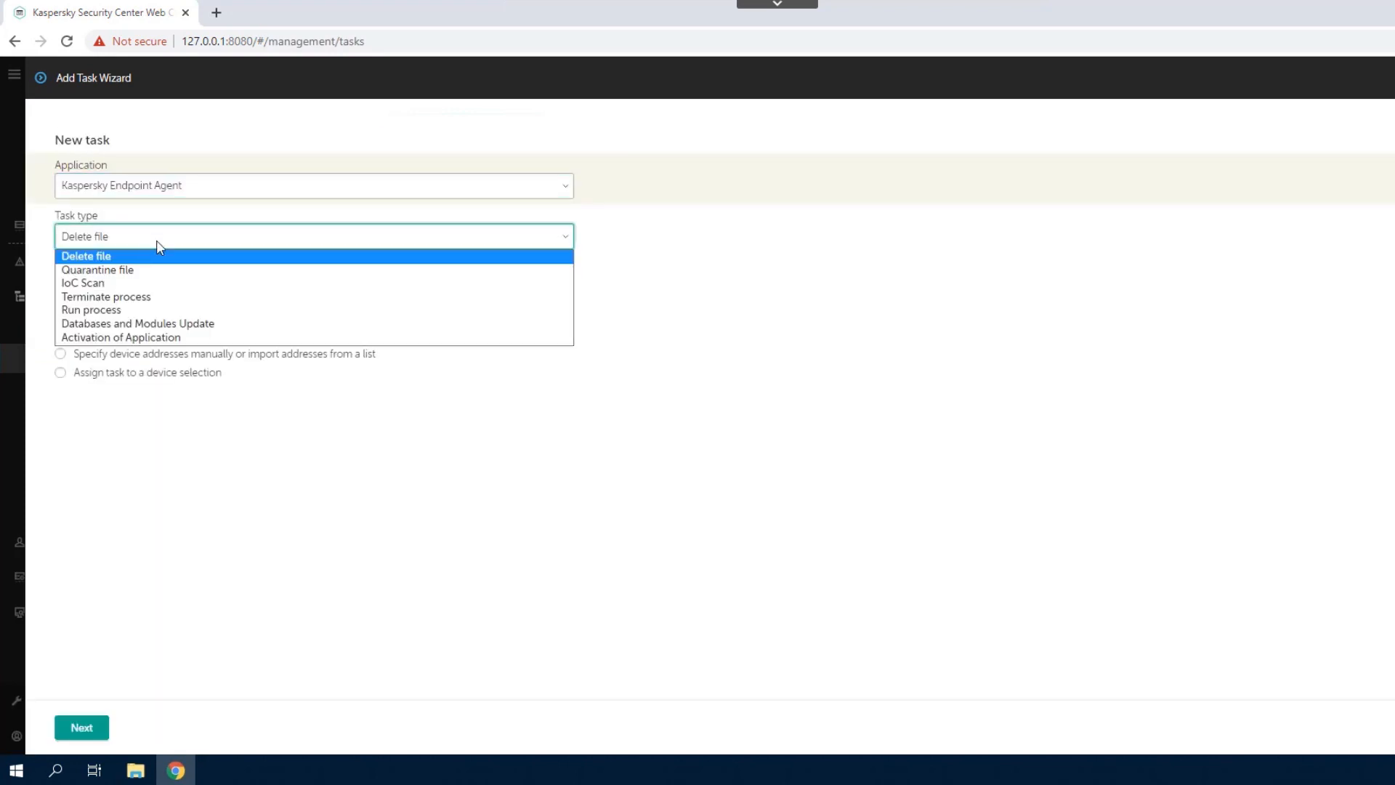
click(120, 339)
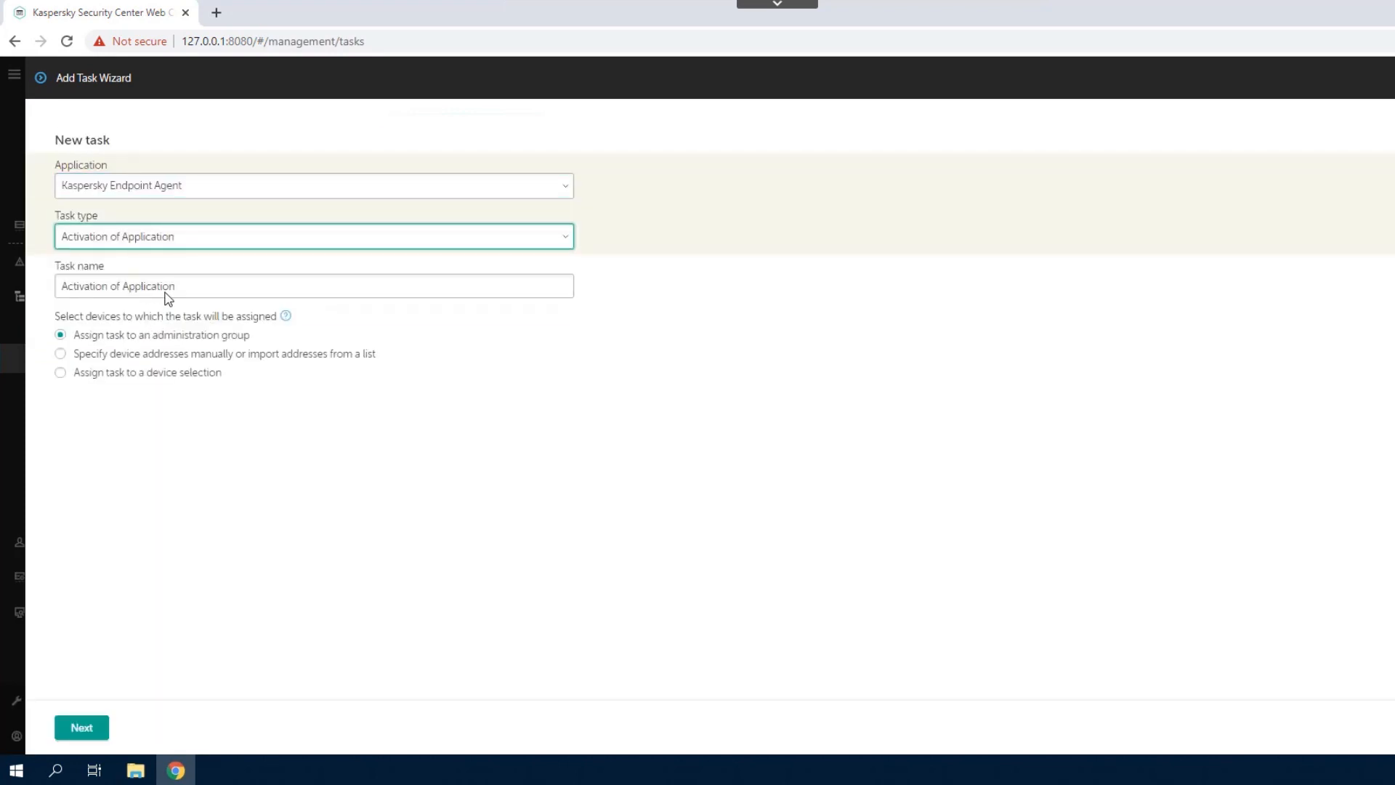
Assign the activation task to the Managed devices administration group.
click(83, 725)
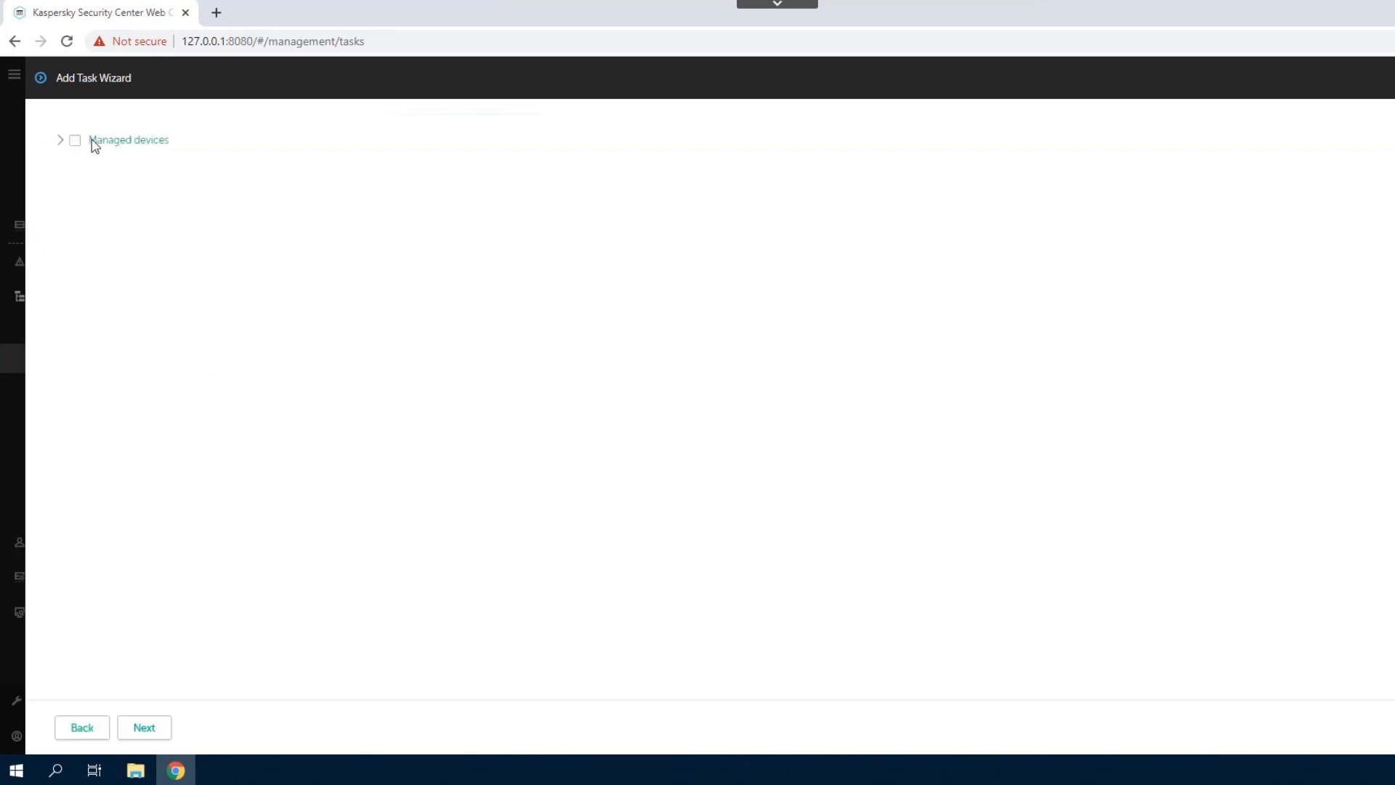
click(77, 143)
click(156, 736)
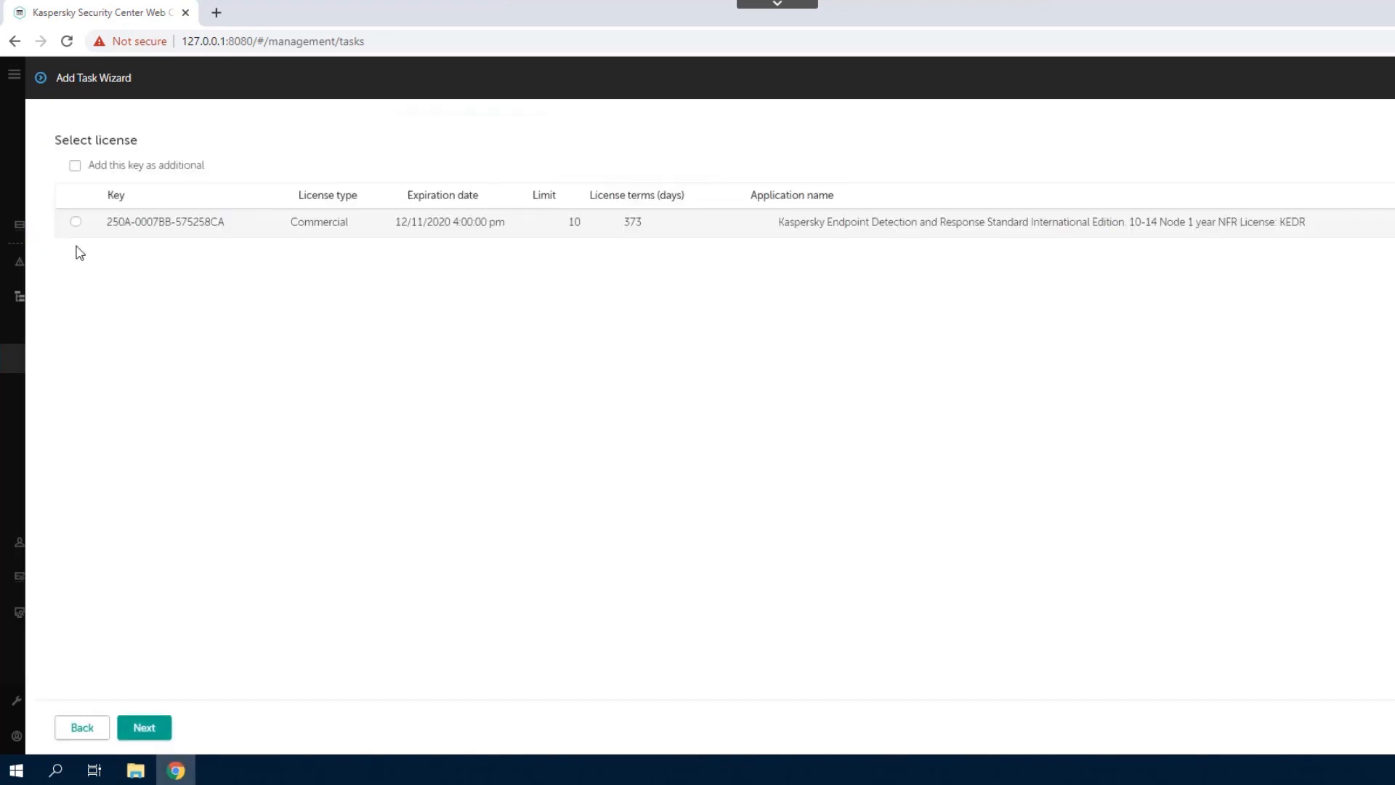
Use the Kaspersky Endpoint Detection and Response license for activation and finish creating the task with the default account.
click(145, 737)
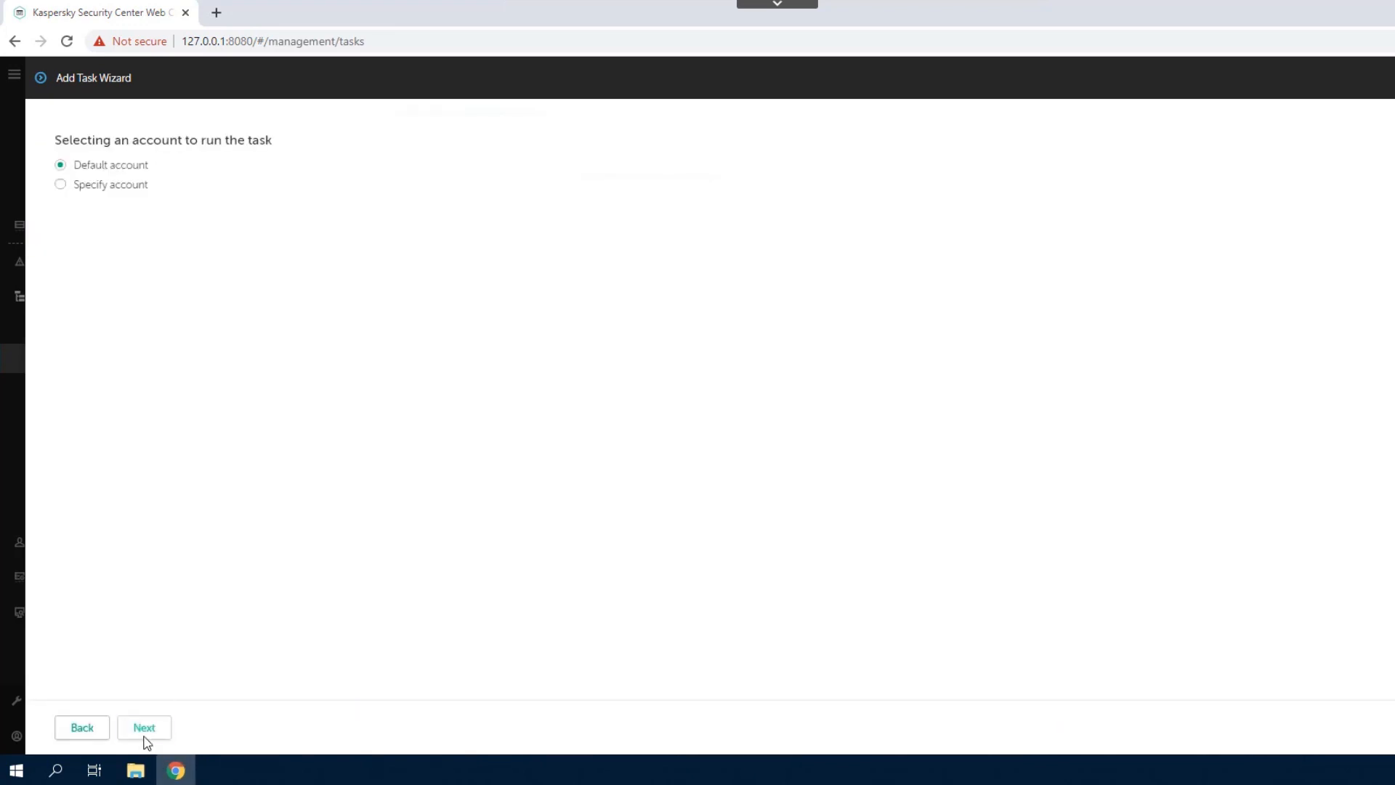
click(145, 728)
click(147, 727)
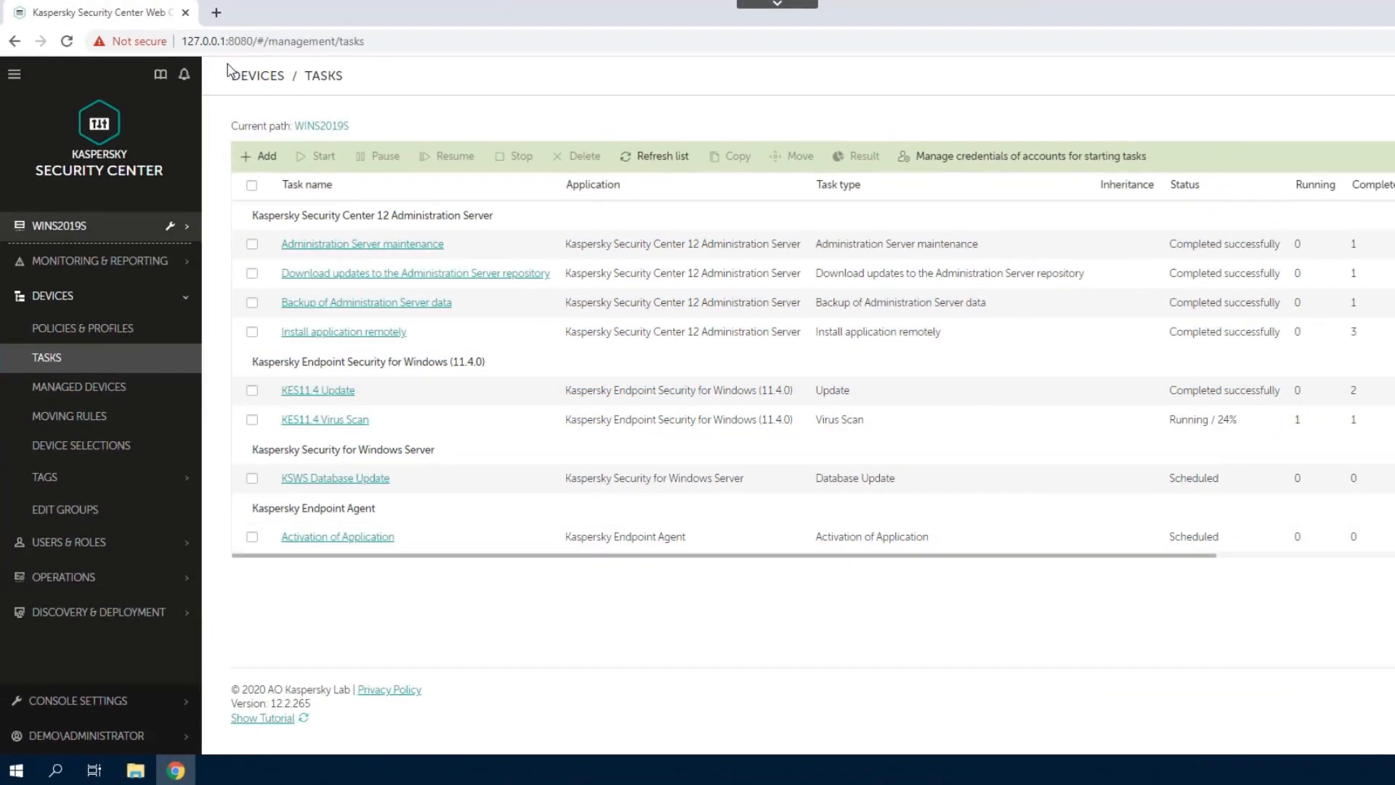
Open the monitoring dashboard.
click(114, 155)
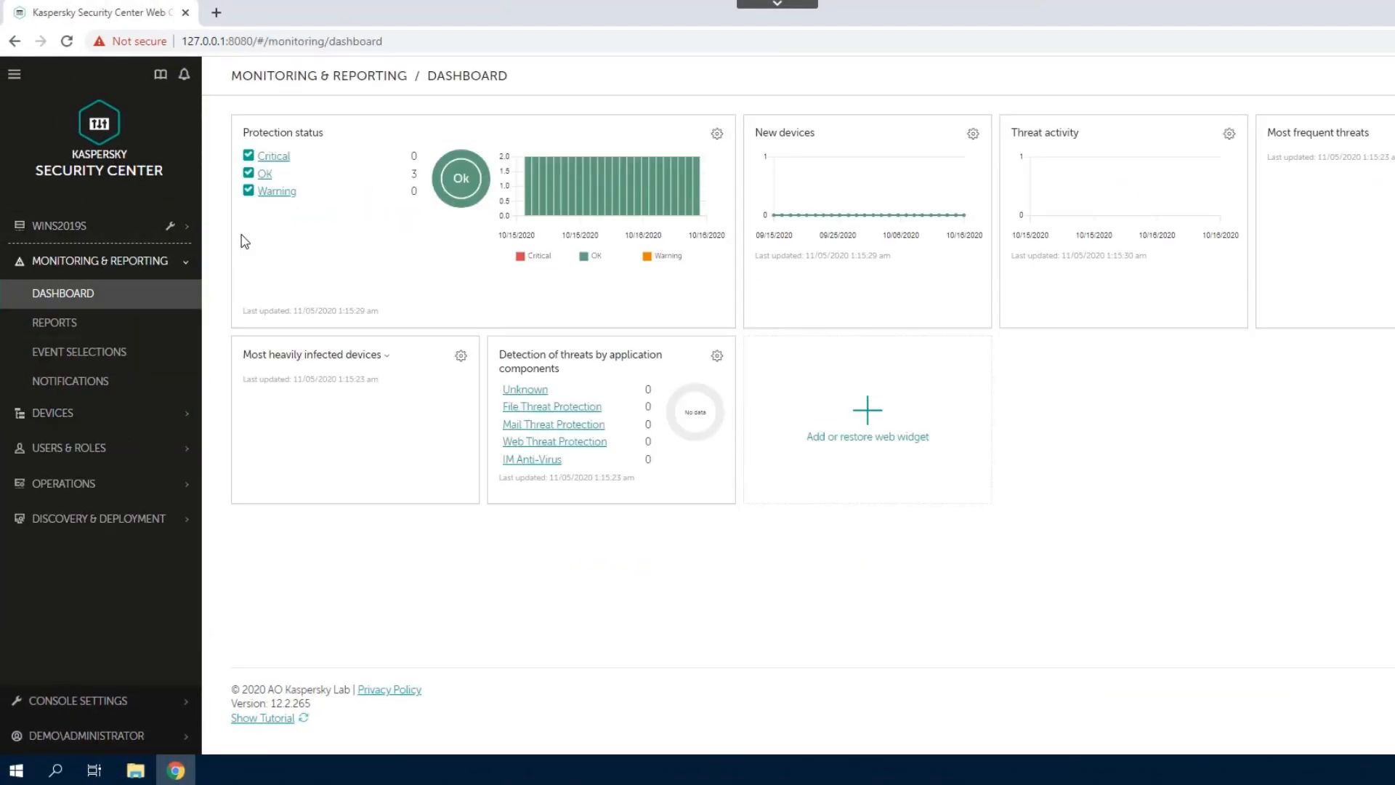